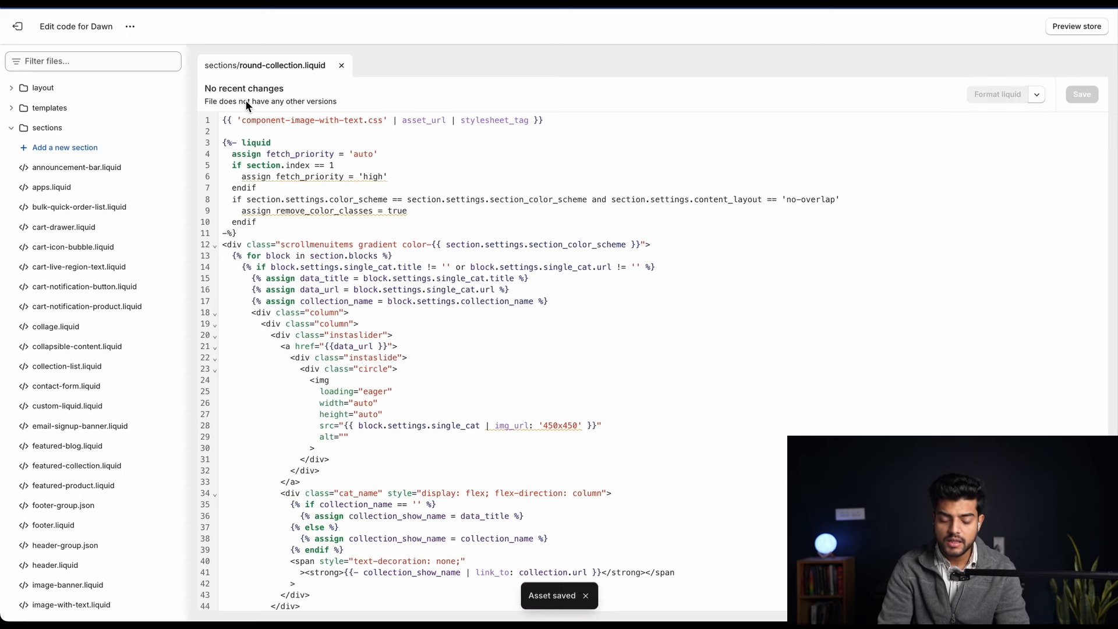
# In the theme editor, search the sections available to the home page template for "round"
pyautogui.scroll(-2, 410, 274)
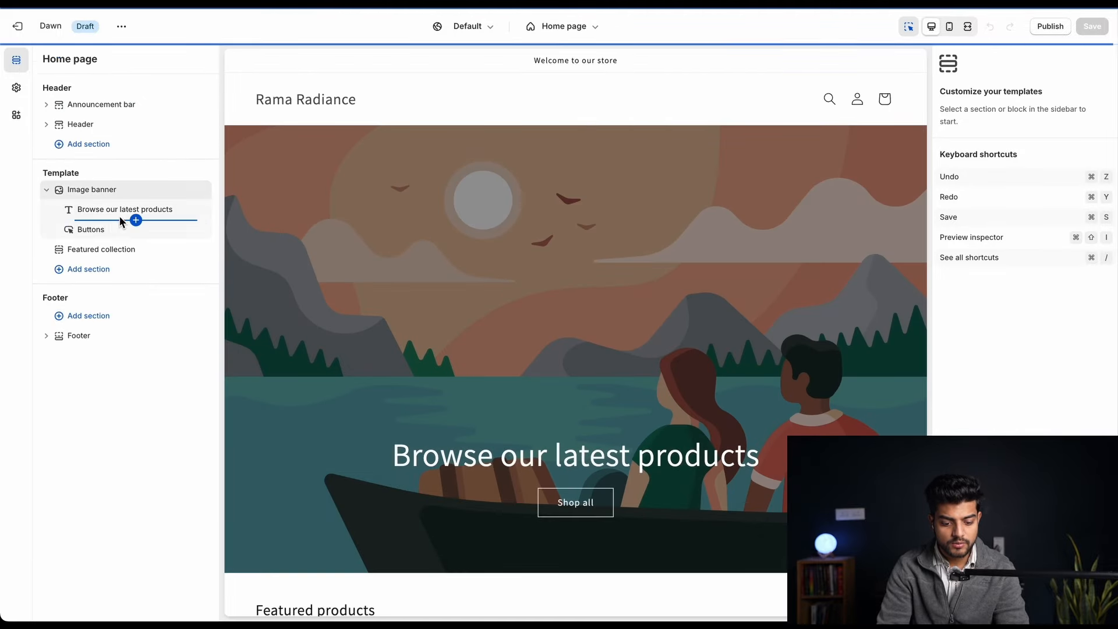
pyautogui.click(99, 265)
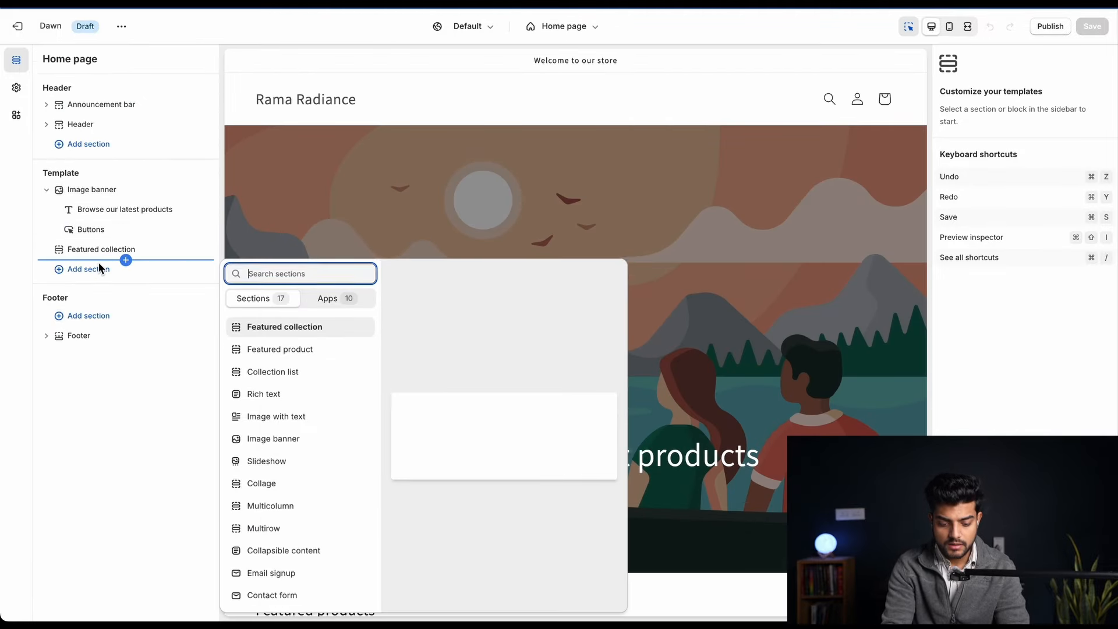
pyautogui.click(100, 275)
pyautogui.click(127, 271)
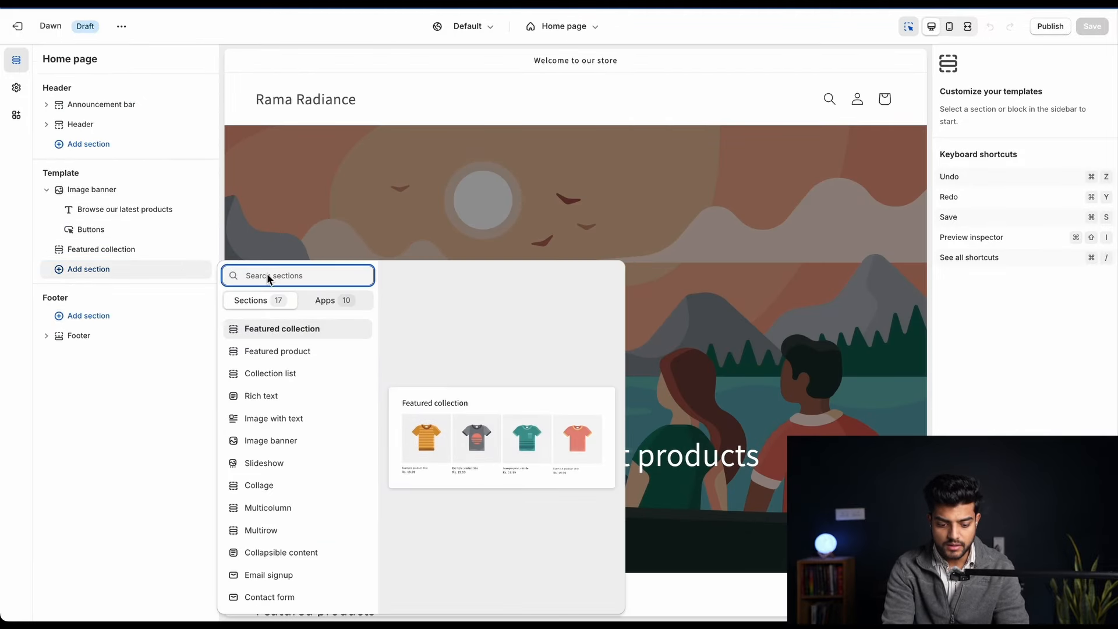
pyautogui.write('round')
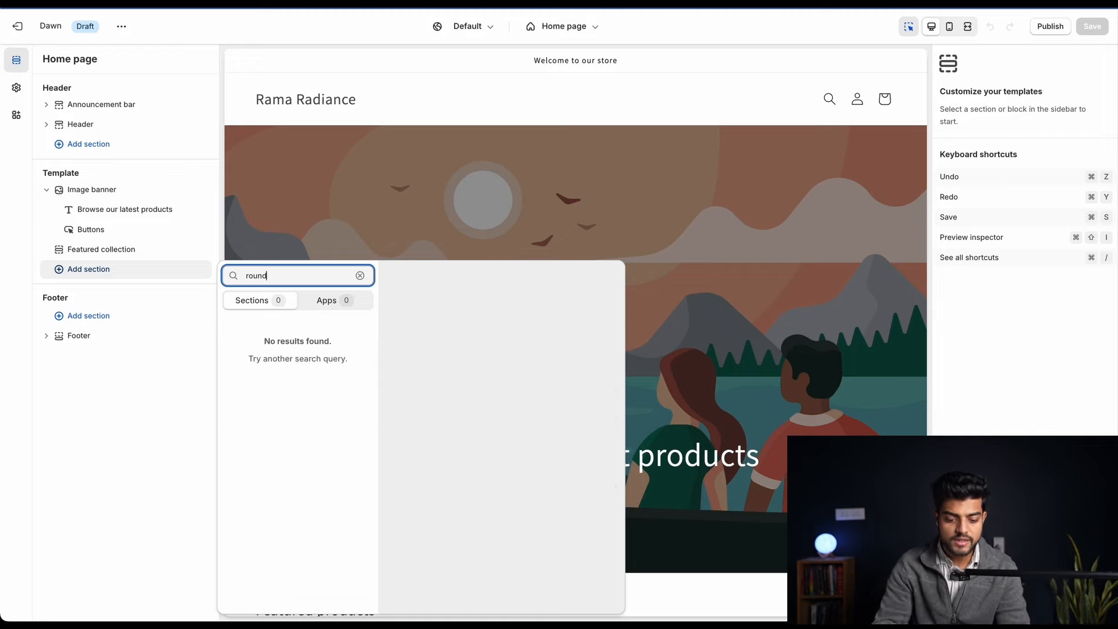
pyautogui.press('super+a')
pyautogui.press('BackSpace')
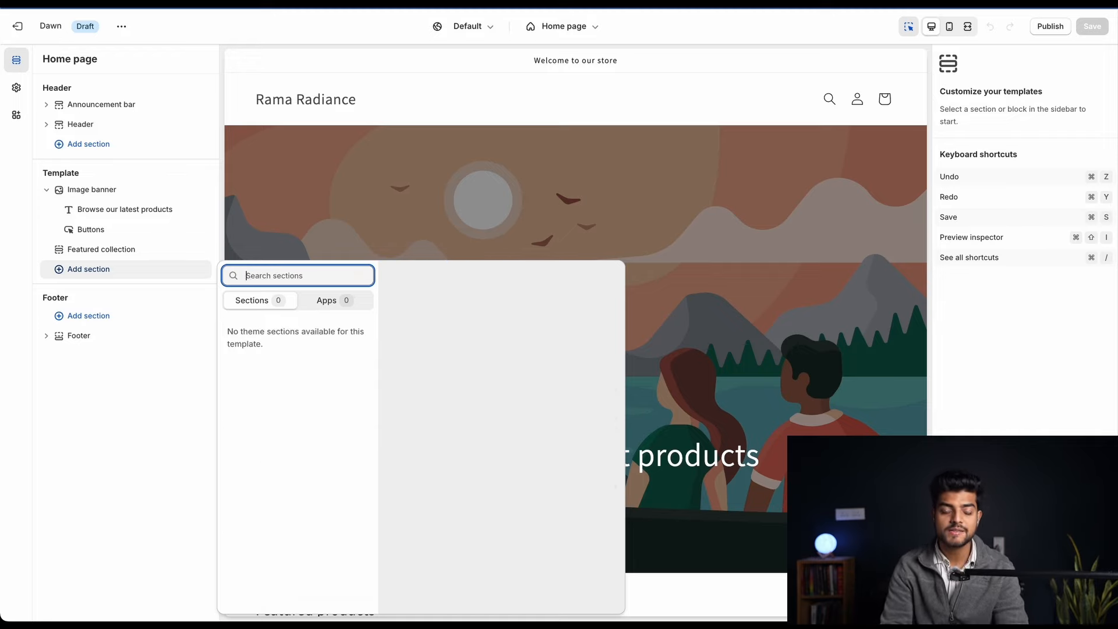
pyautogui.click(786, 31)
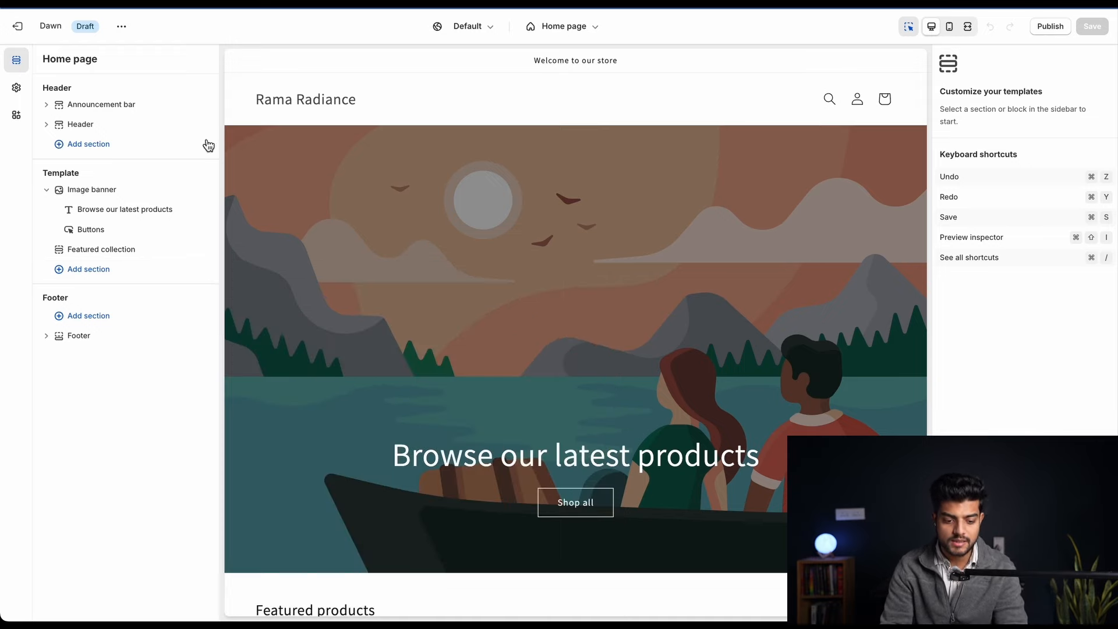
pyautogui.moveTo(130, 265)
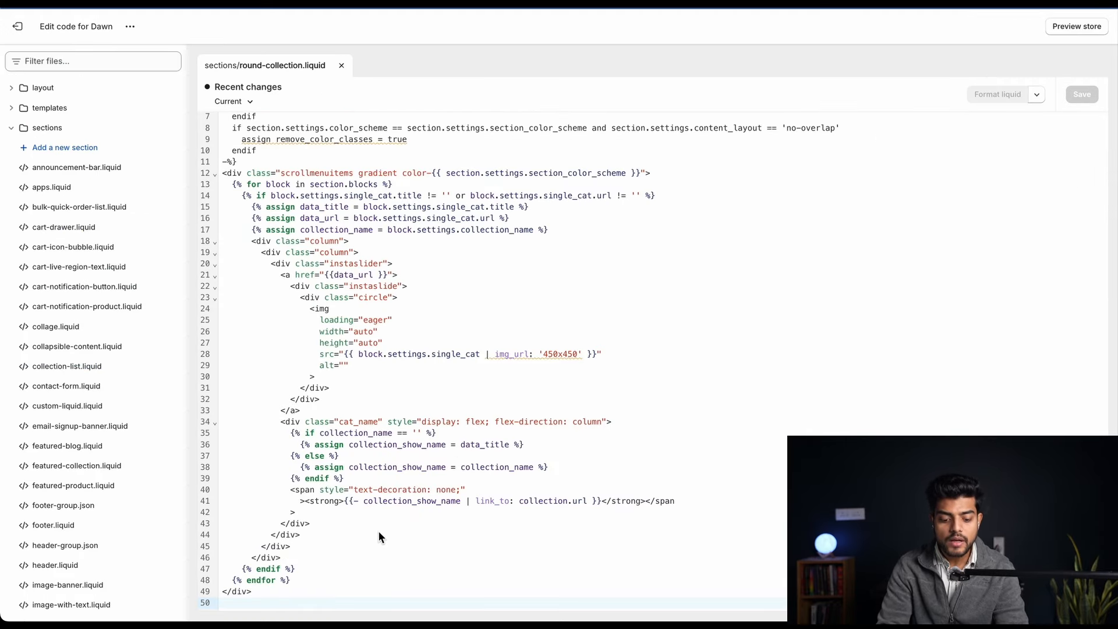
# In round-collection.liquid, paste the CSS style block below the final closing div tag and save the file
pyautogui.click(275, 594)
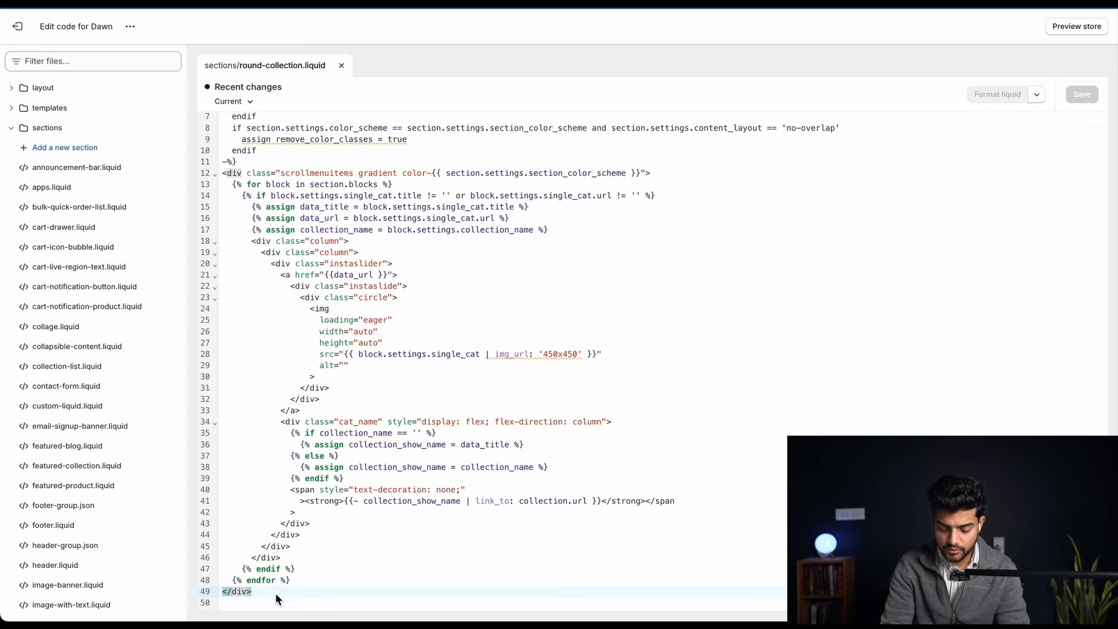
pyautogui.hotkey('ctrl', 'v')
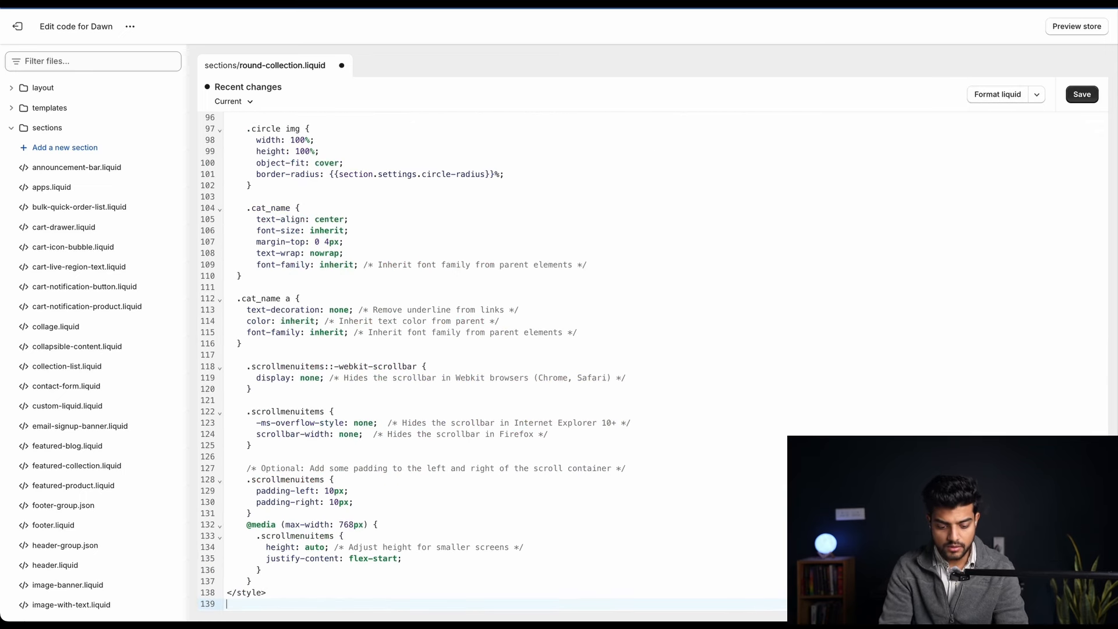
pyautogui.click(1081, 95)
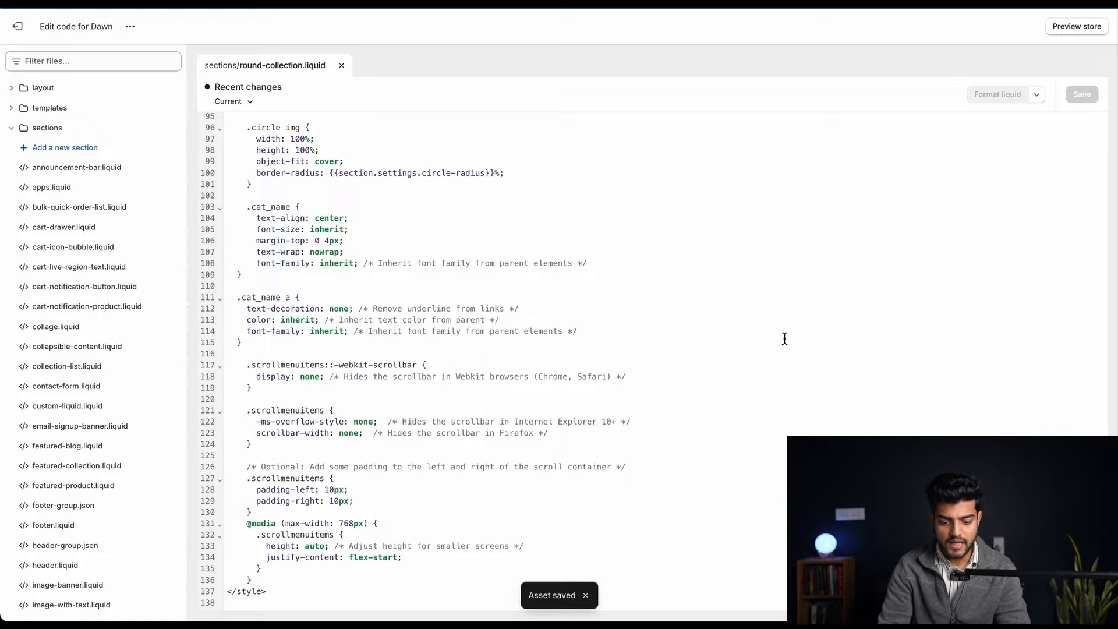
pyautogui.scroll(15, 784, 339)
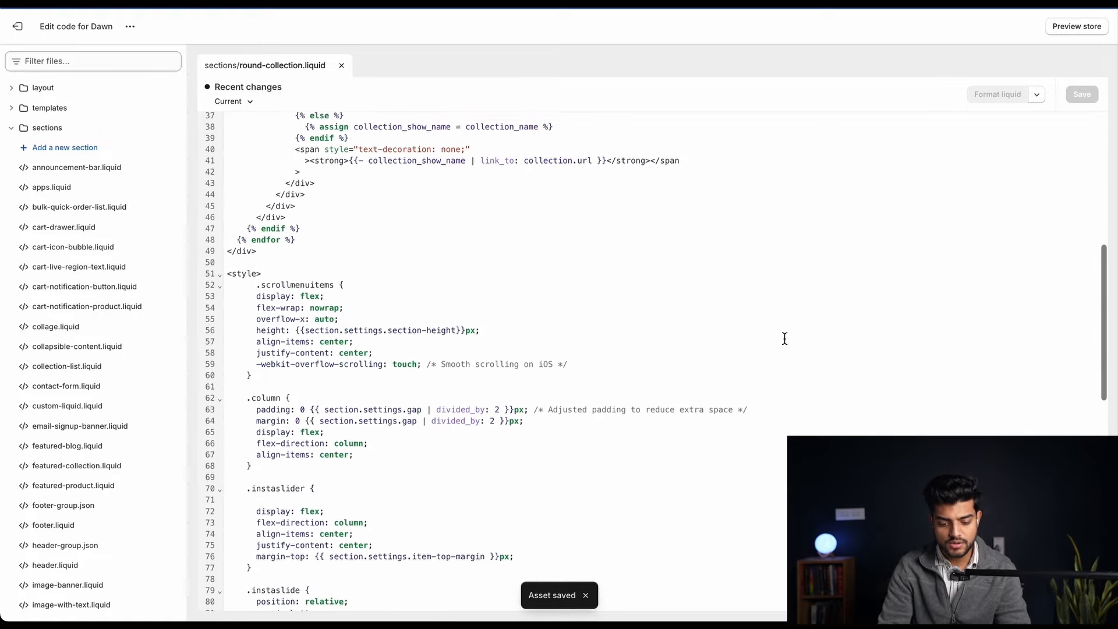
pyautogui.scroll(5, 784, 338)
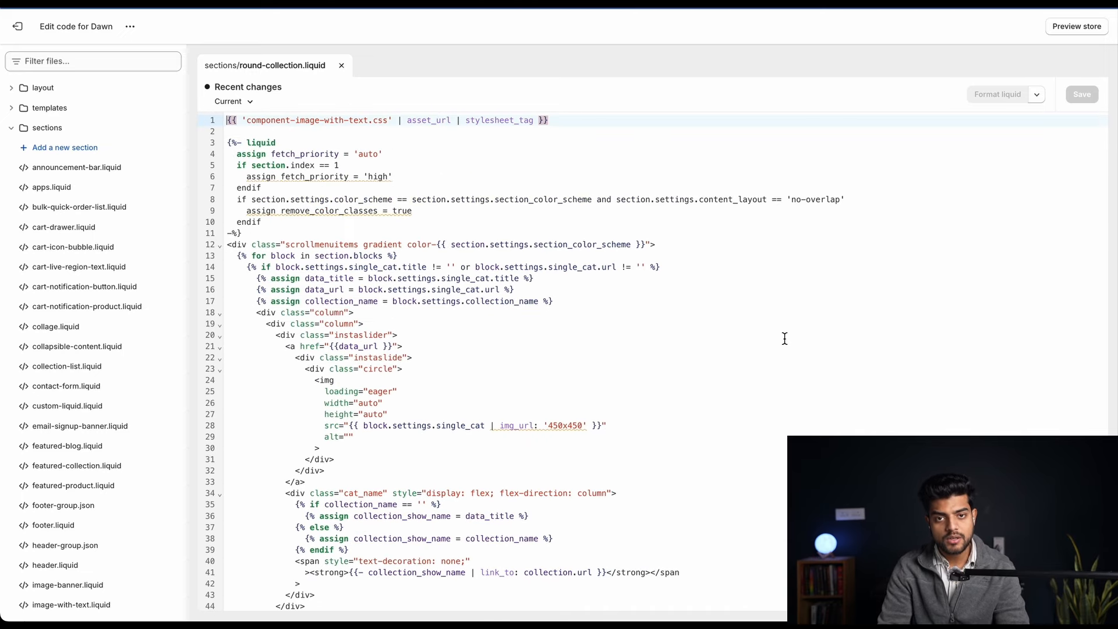
# Switch to the Google Docs document and copy the complete schema code, down to {% endschema %}
pyautogui.scroll(-18, 784, 339)
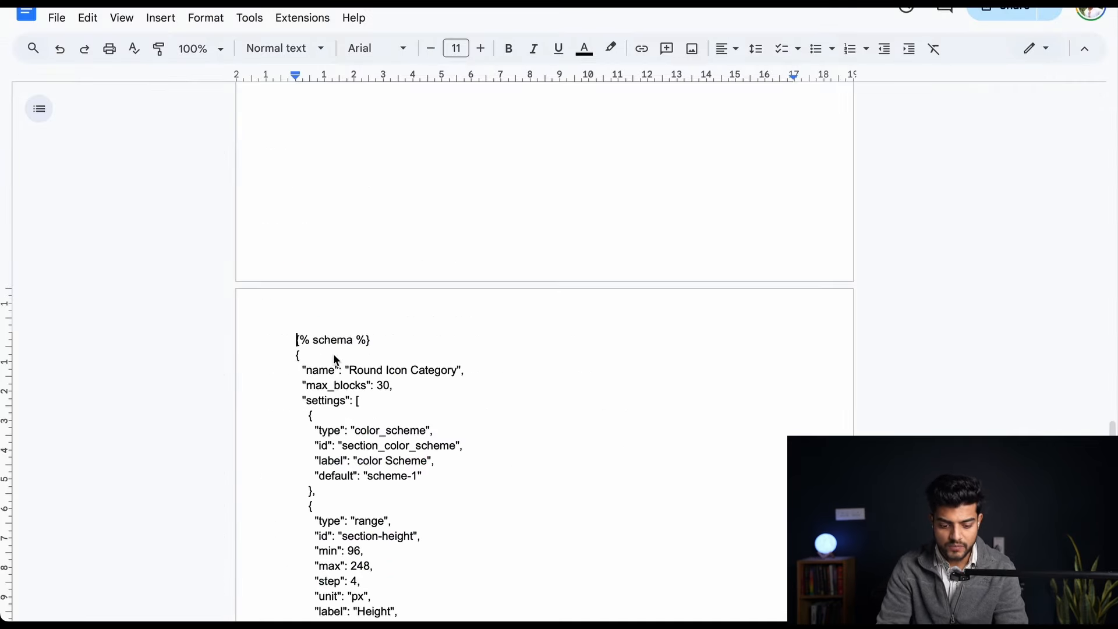
pyautogui.scroll(-20, 428, 422)
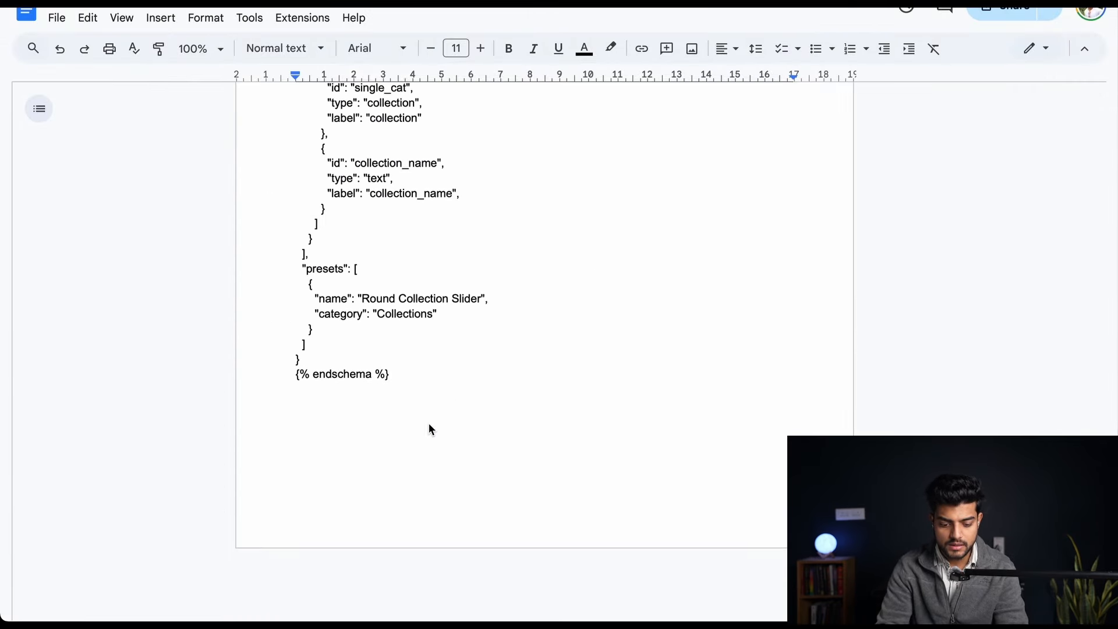
pyautogui.scroll(1, 430, 430)
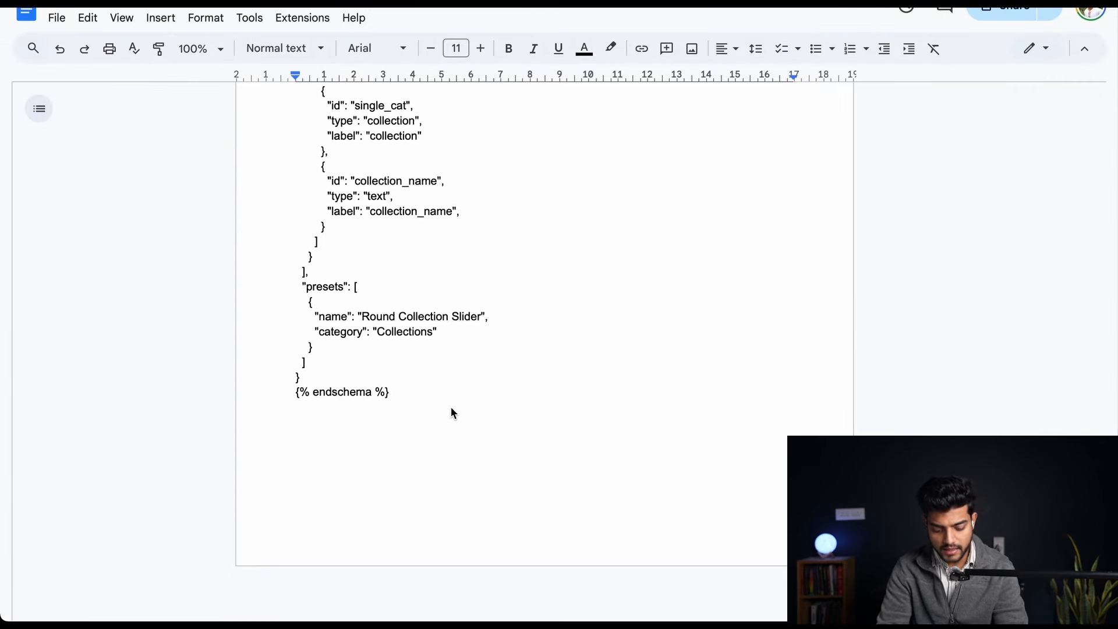
pyautogui.hotkey('ctrl', 'a')
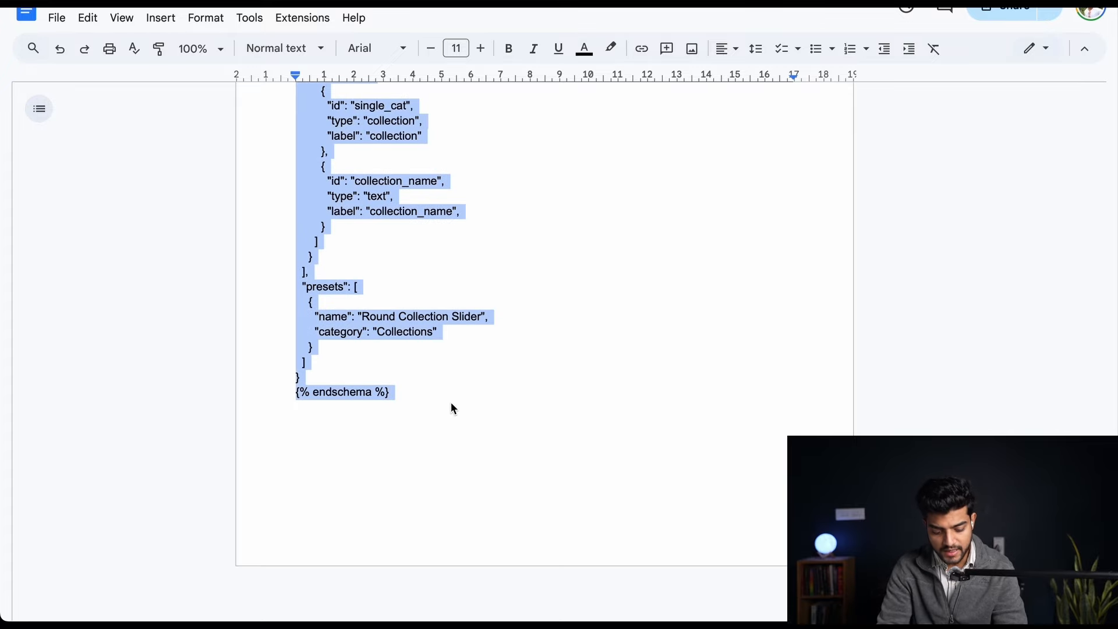
# Back in the Shopify code editor, paste the schema code at the end of round-collection.liquid and try to save the file
pyautogui.hotkey('ctrl', 'Tab')
pyautogui.click(322, 607)
pyautogui.hotkey('ctrl', 'v')
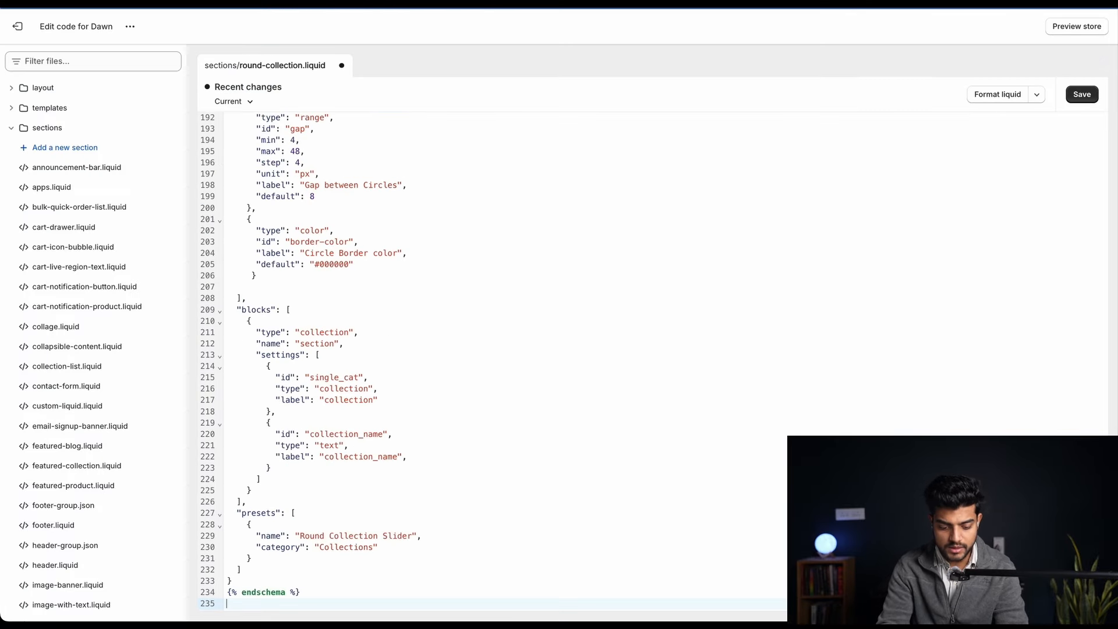
pyautogui.scroll(10, 495, 349)
pyautogui.click(1081, 94)
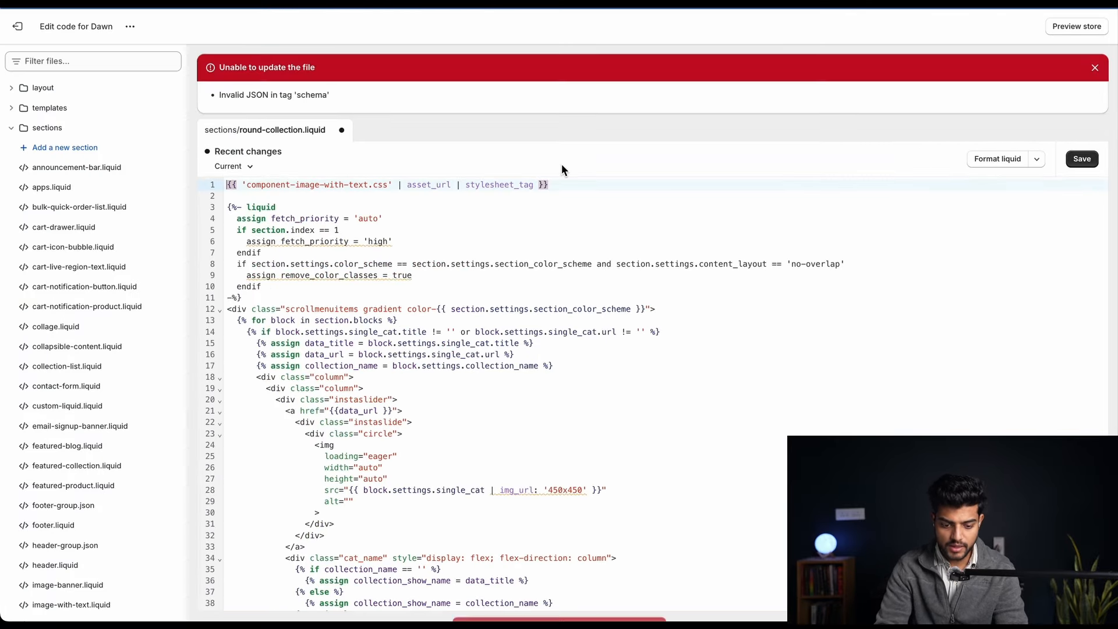
# Delete the "category": "Collections" line and the comma before it from the schema's presets, and save the file
pyautogui.scroll(-20, 504, 343)
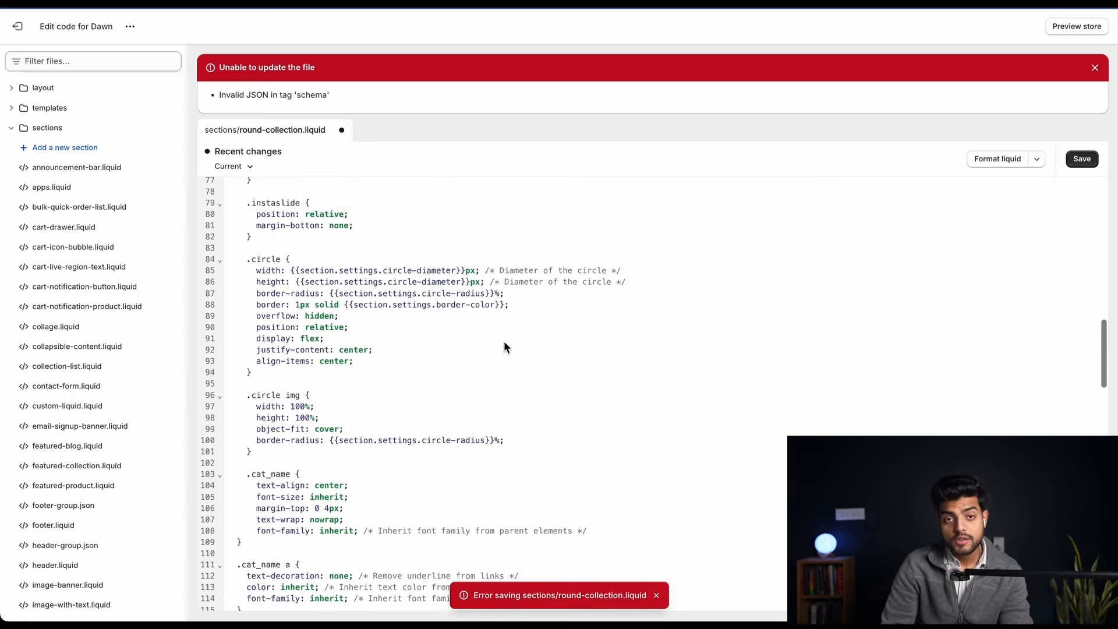
pyautogui.scroll(-18, 504, 340)
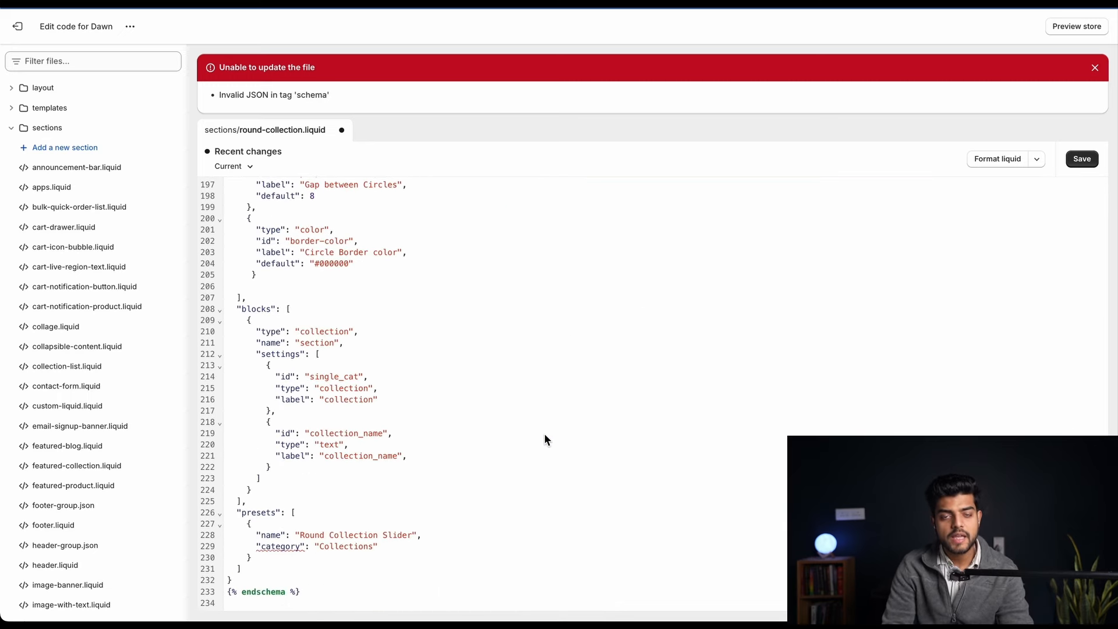
pyautogui.moveTo(379, 556); pyautogui.dragTo(255, 559)
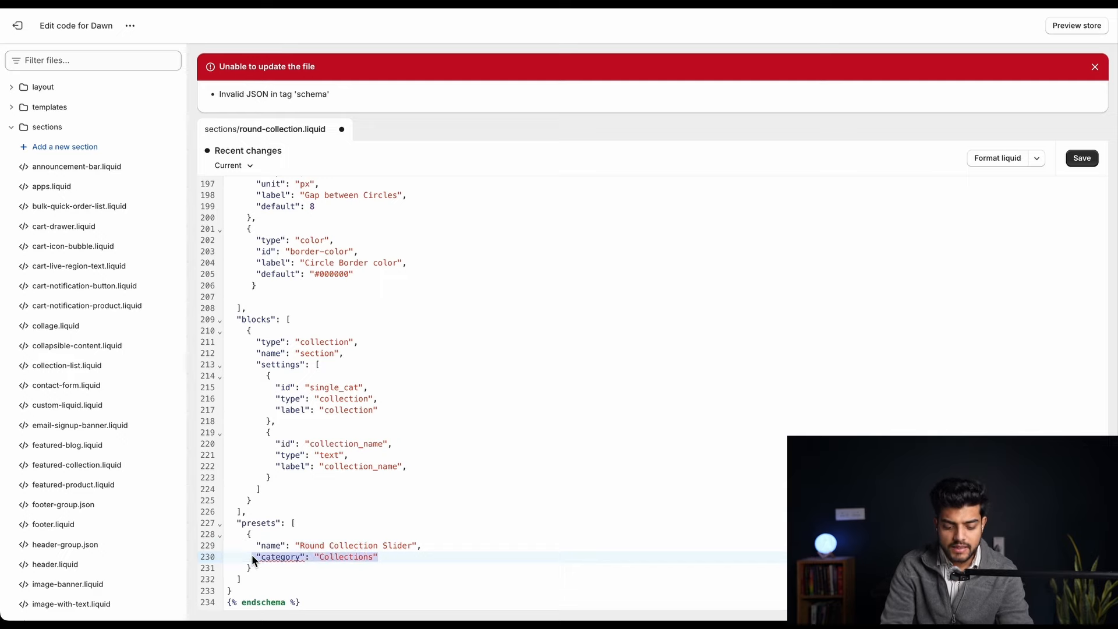
pyautogui.press('BackSpace')
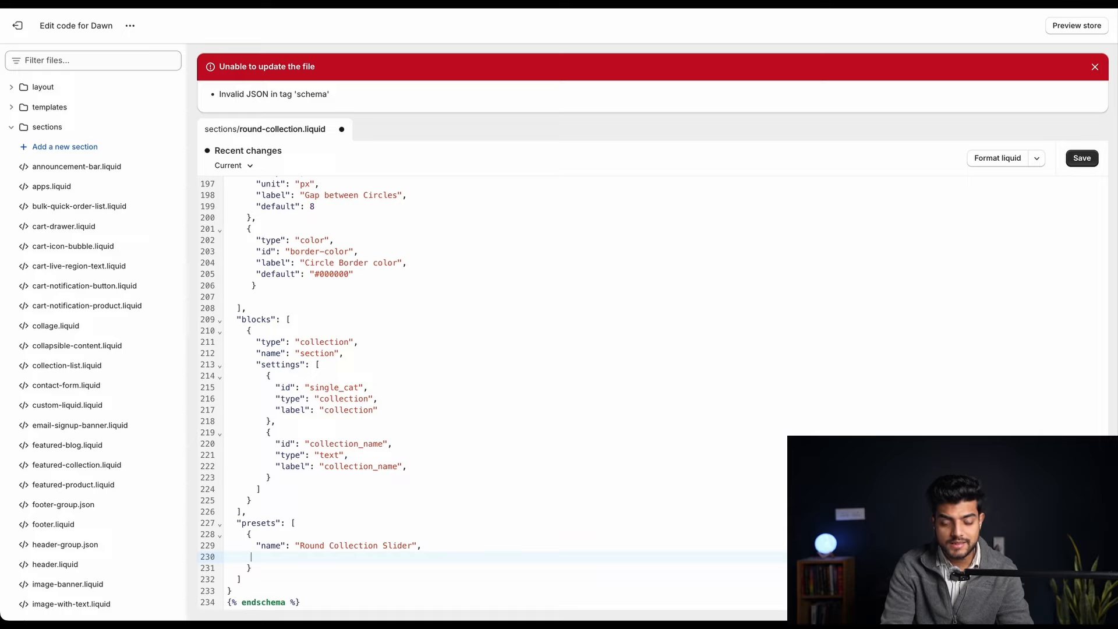
pyautogui.press('BackSpace')
pyautogui.press('BackSpace')
pyautogui.press('BackSpace')
pyautogui.click(1083, 161)
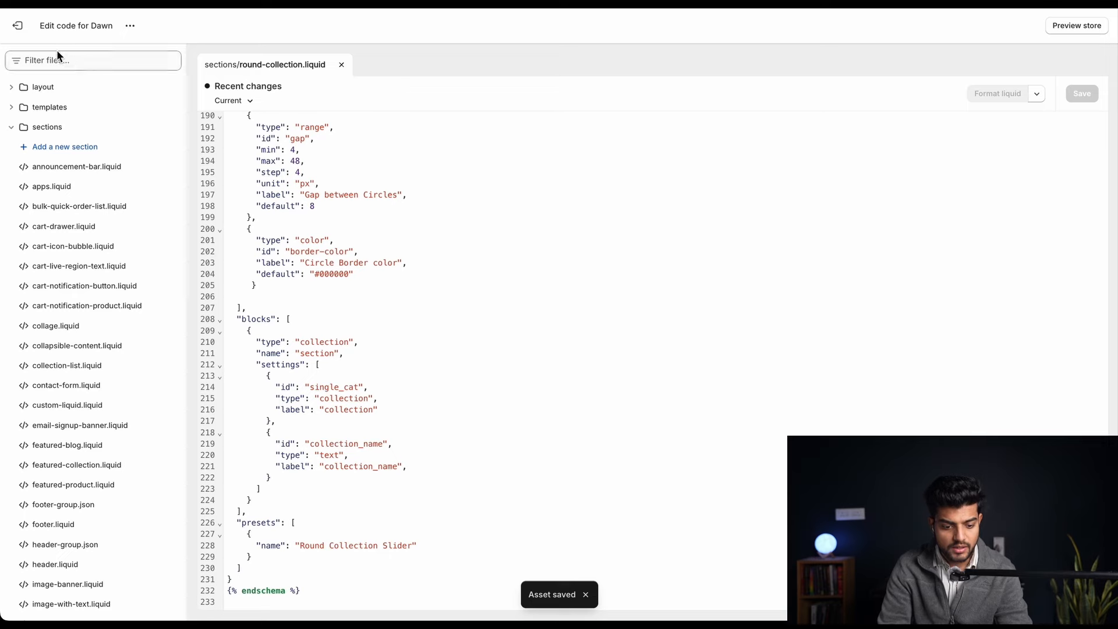
# In the reloaded theme editor, add the Round Collection Slider section to the home page template and place it above the image banner
pyautogui.click(17, 25)
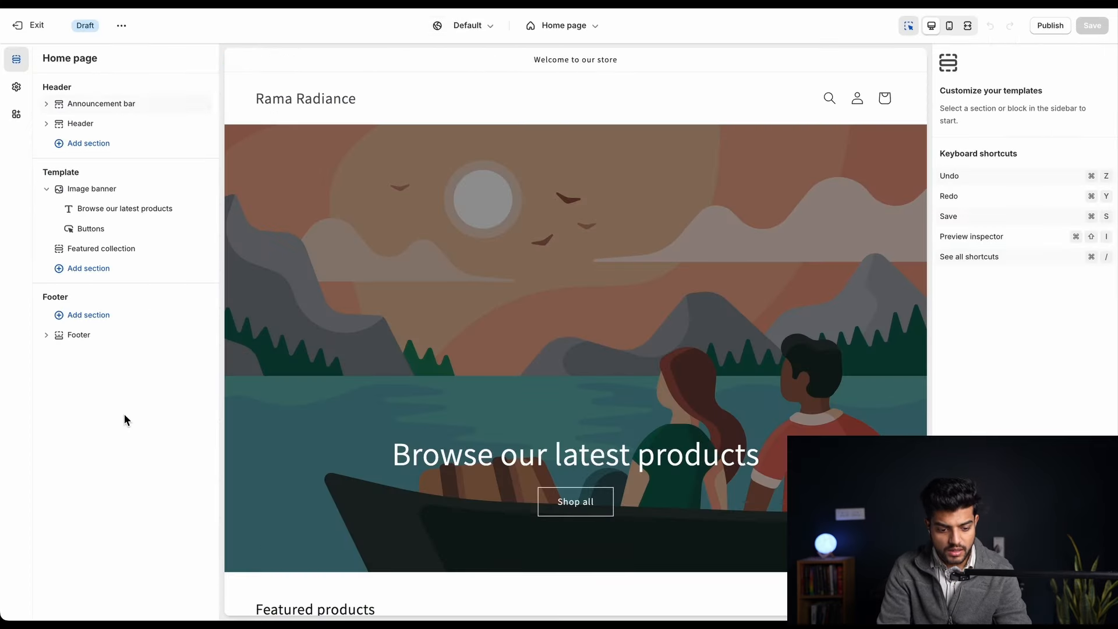
pyautogui.press('super+r')
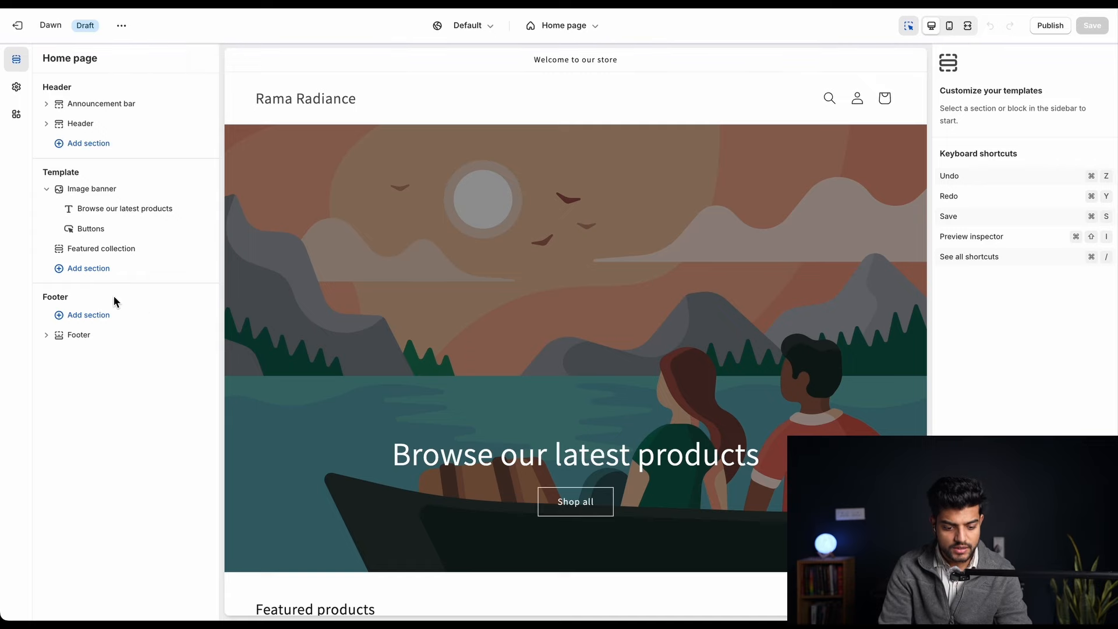
pyautogui.click(95, 270)
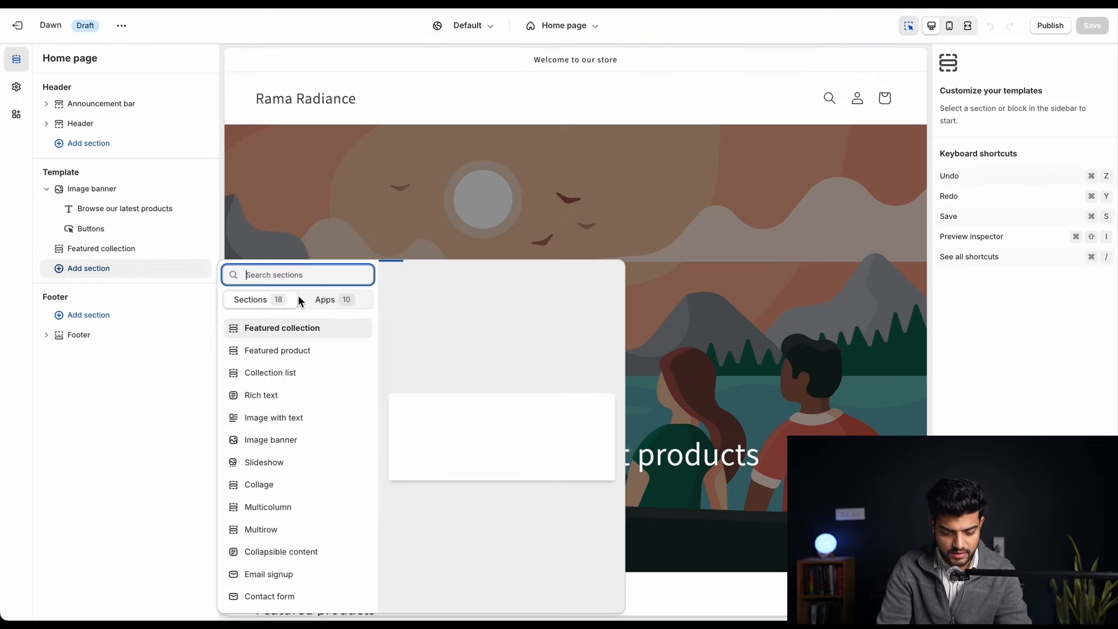
pyautogui.scroll(-2, 316, 414)
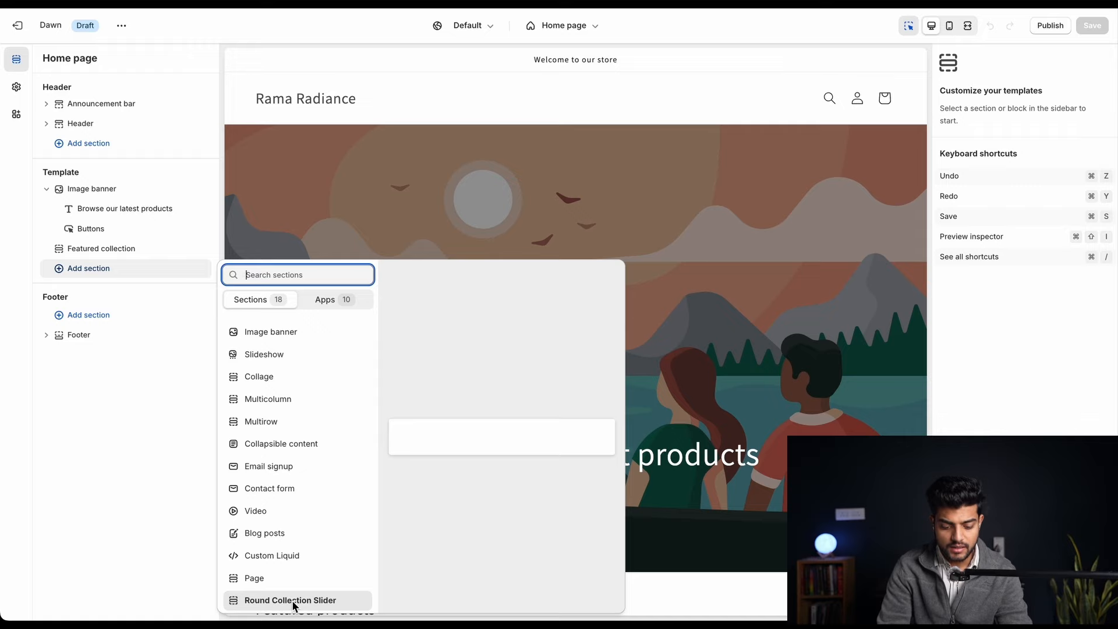
pyautogui.click(294, 600)
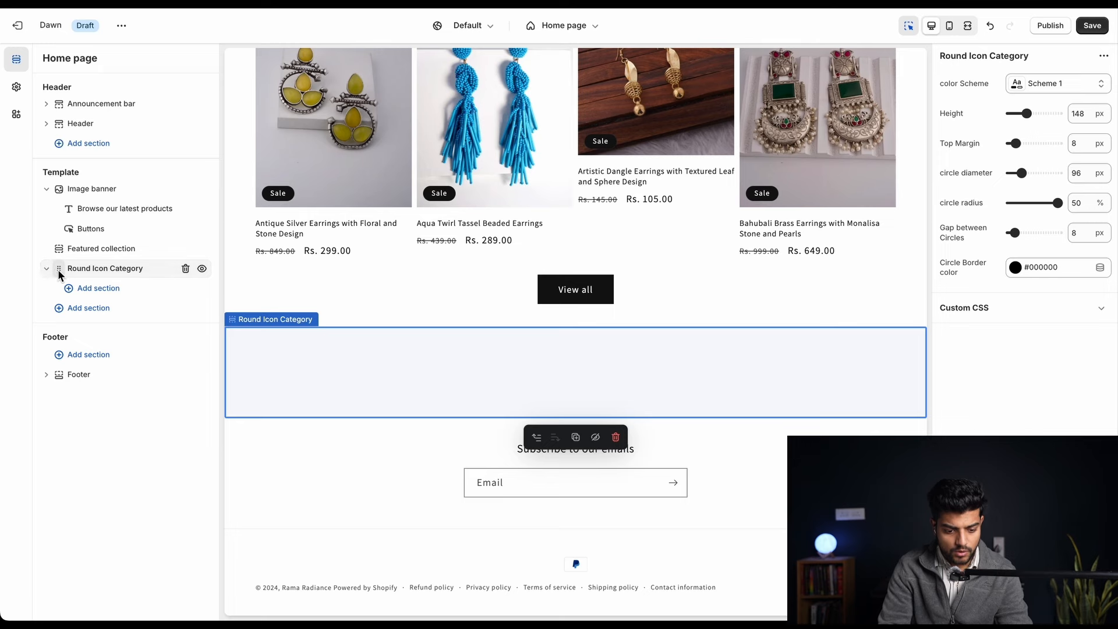
pyautogui.moveTo(58, 269); pyautogui.dragTo(56, 191)
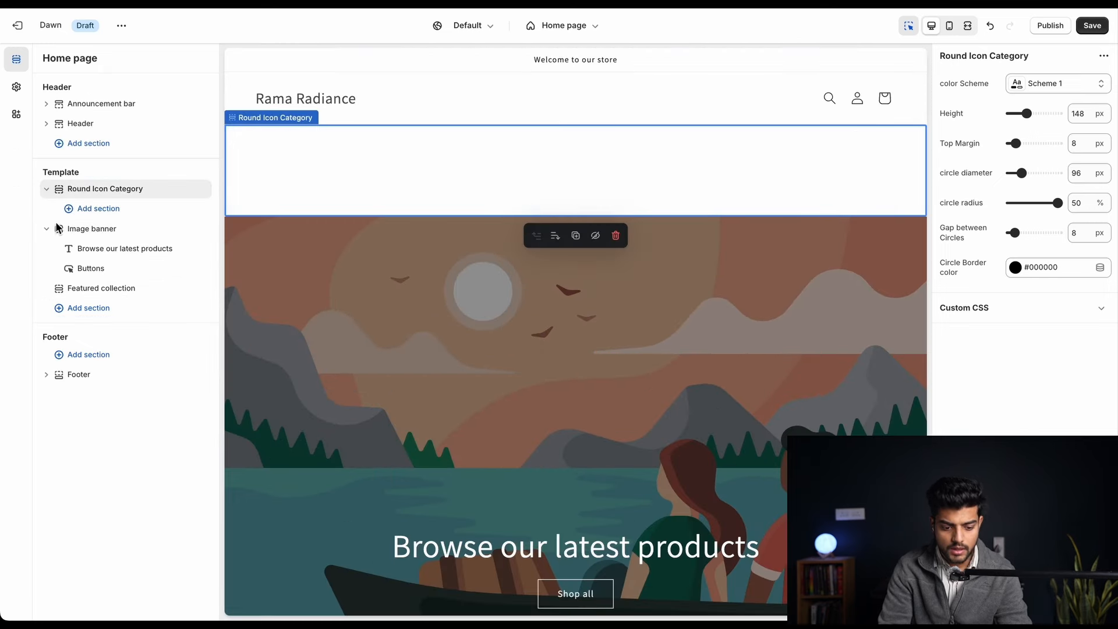
# Add two section blocks inside the Round Icon Category section
pyautogui.click(105, 209)
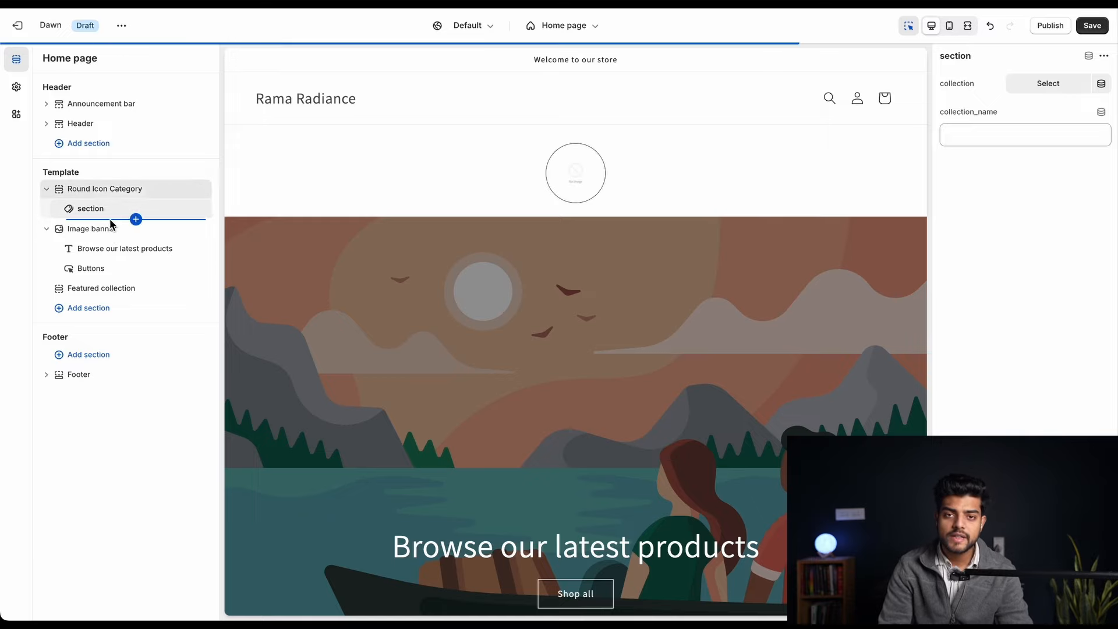
pyautogui.click(136, 219)
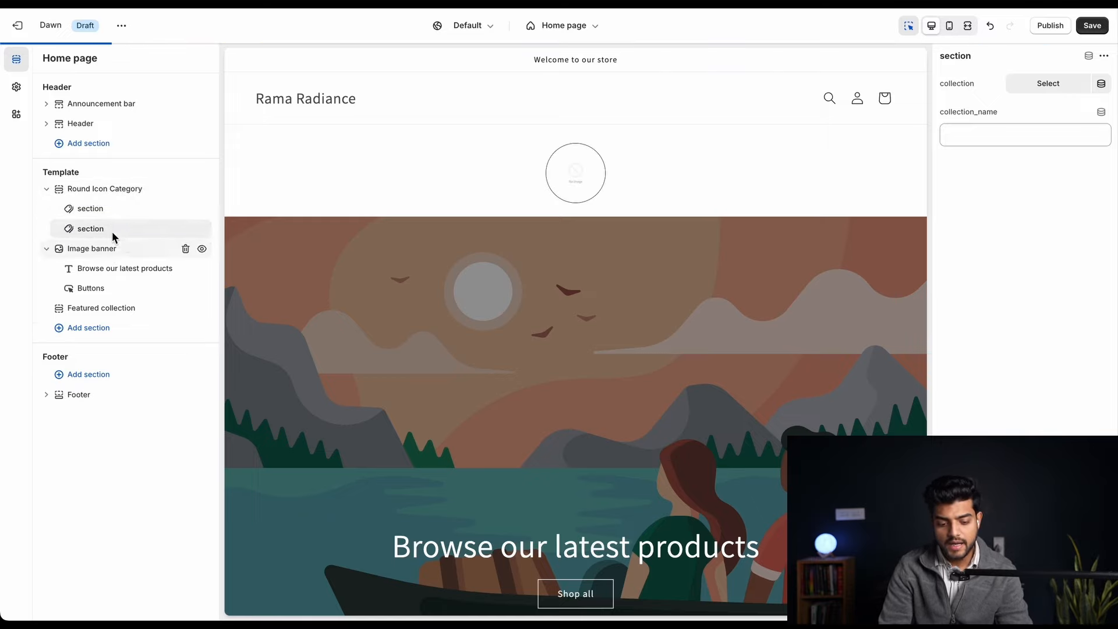
pyautogui.moveTo(117, 227)
pyautogui.mouseDown()
pyautogui.moveTo(135, 219)
pyautogui.moveTo(128, 209)
pyautogui.mouseUp()
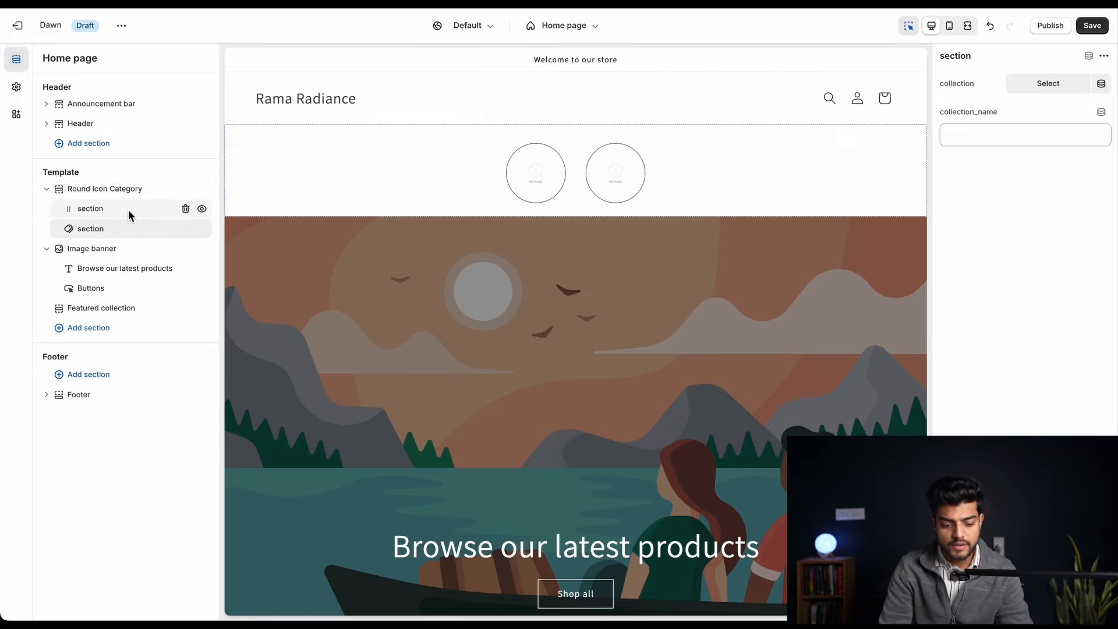
pyautogui.click(527, 182)
pyautogui.press('Escape')
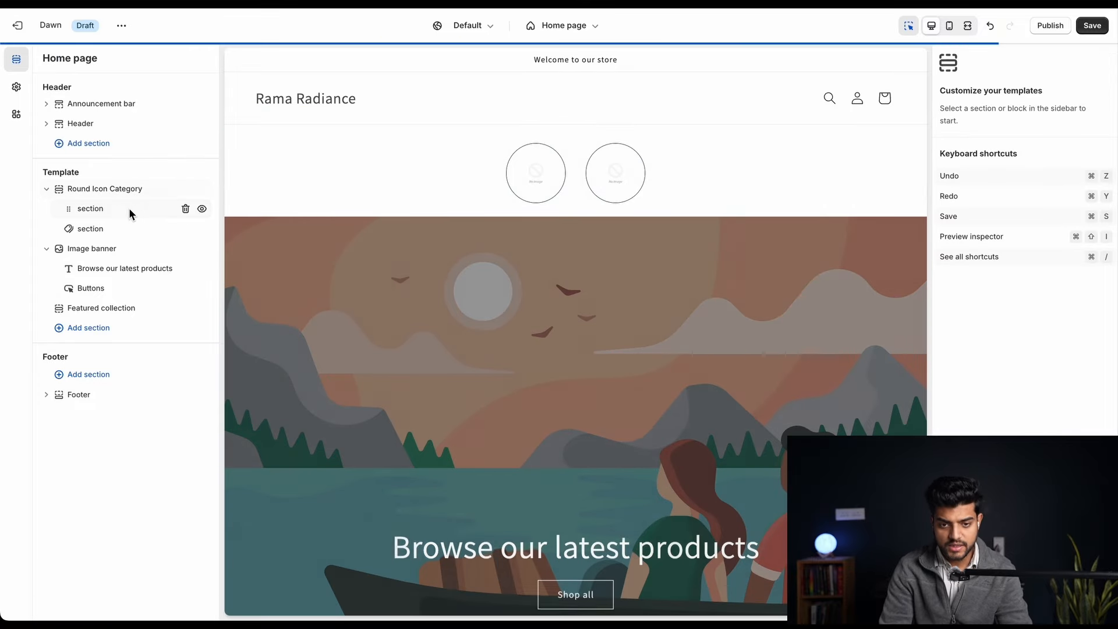
# Assign the Bags For Kids collection to the first section block of Round Icon Category
pyautogui.click(115, 208)
pyautogui.click(1037, 87)
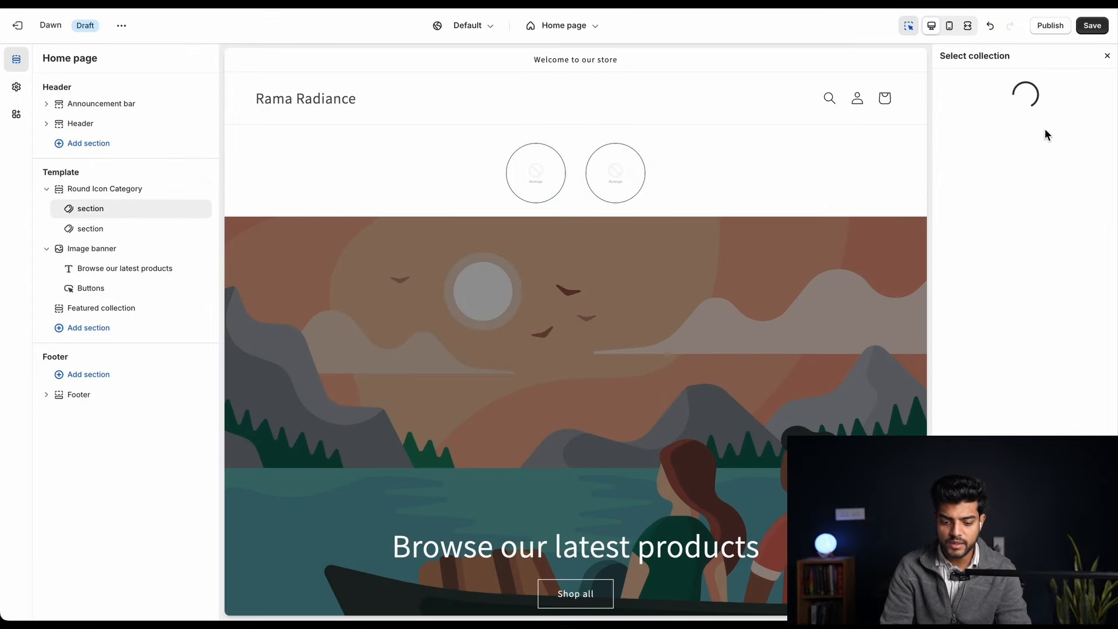
pyautogui.scroll(-10, 1103, 416)
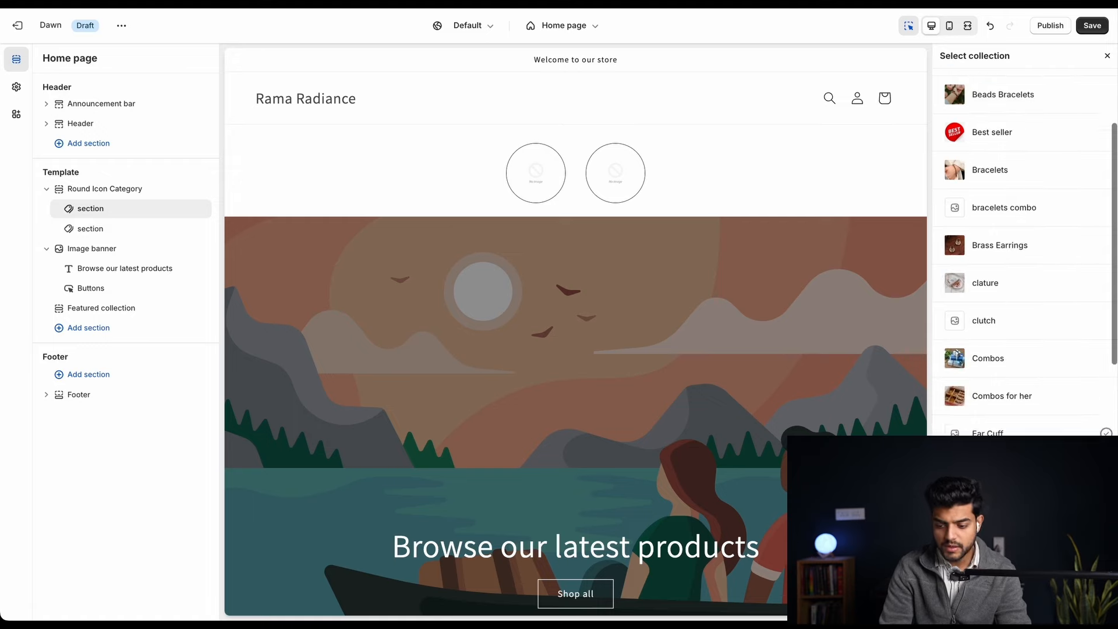
pyautogui.scroll(10, 1102, 349)
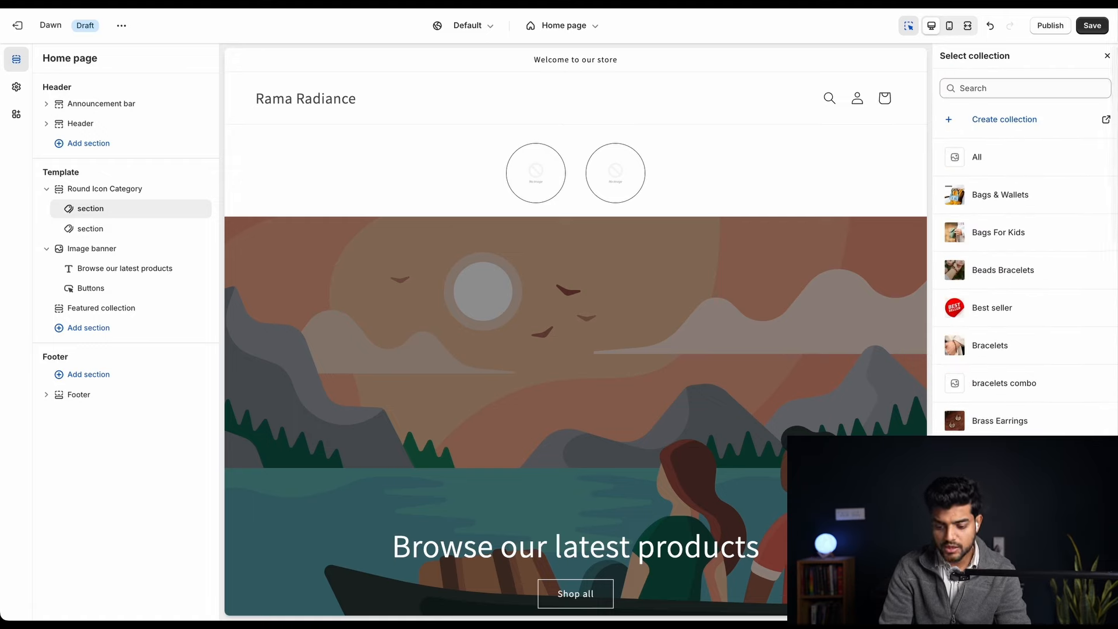
pyautogui.click(1015, 240)
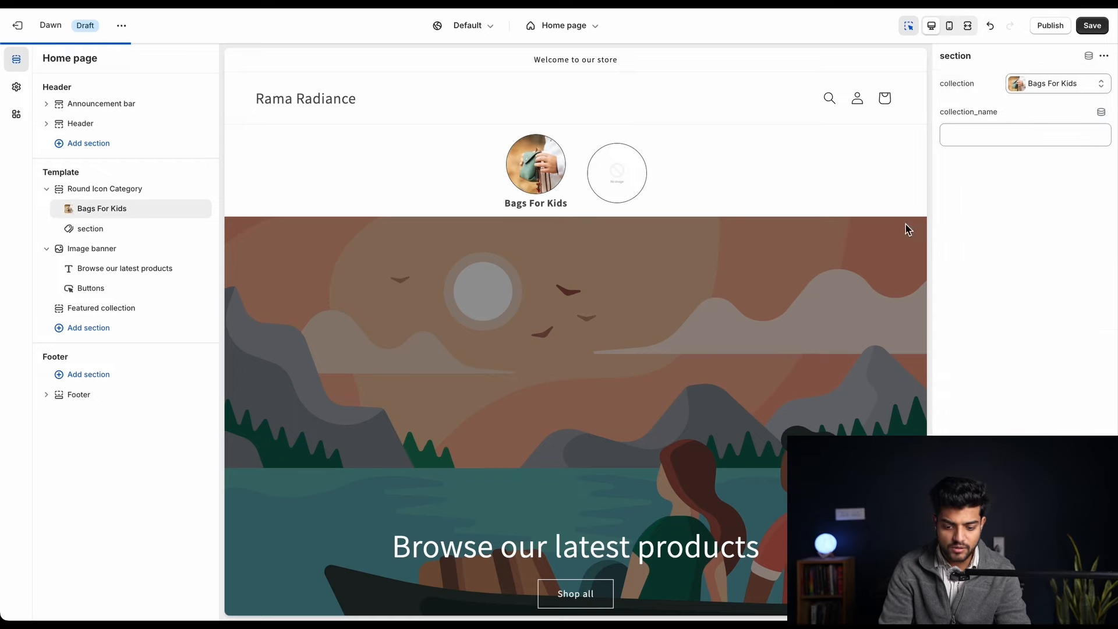
# Assign the Best seller collection to the second section block of Round Icon Category
pyautogui.click(90, 227)
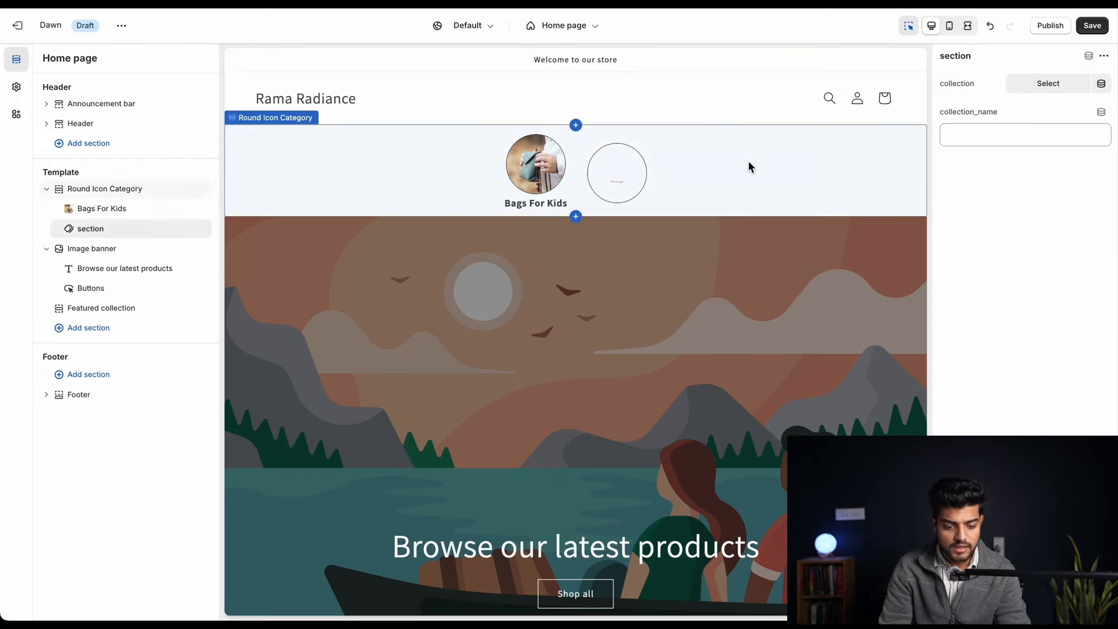
pyautogui.click(1060, 83)
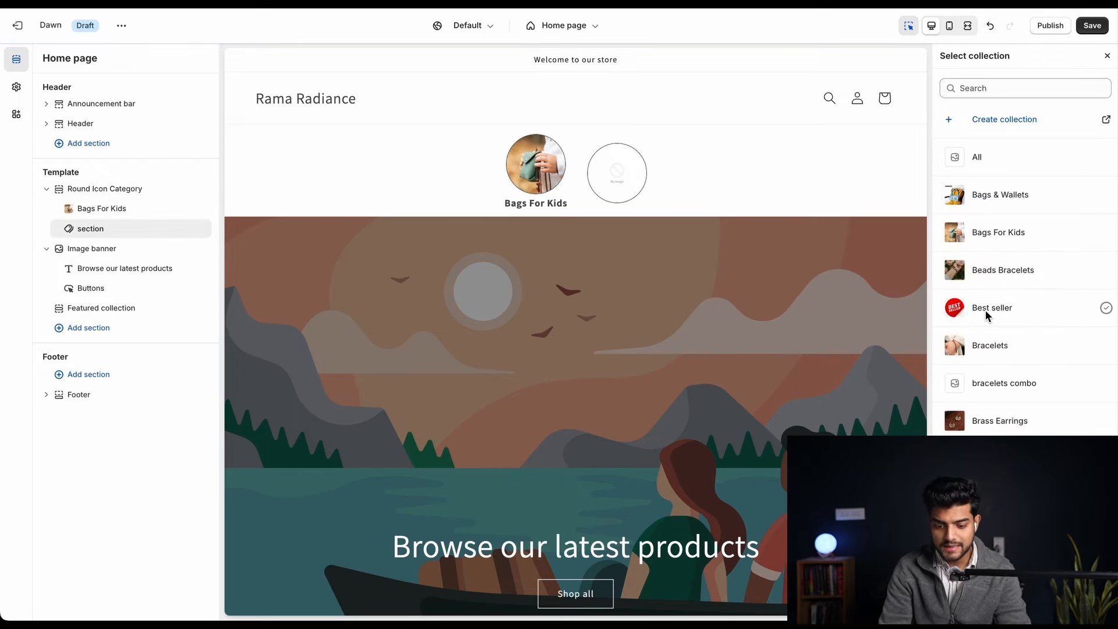
pyautogui.click(985, 309)
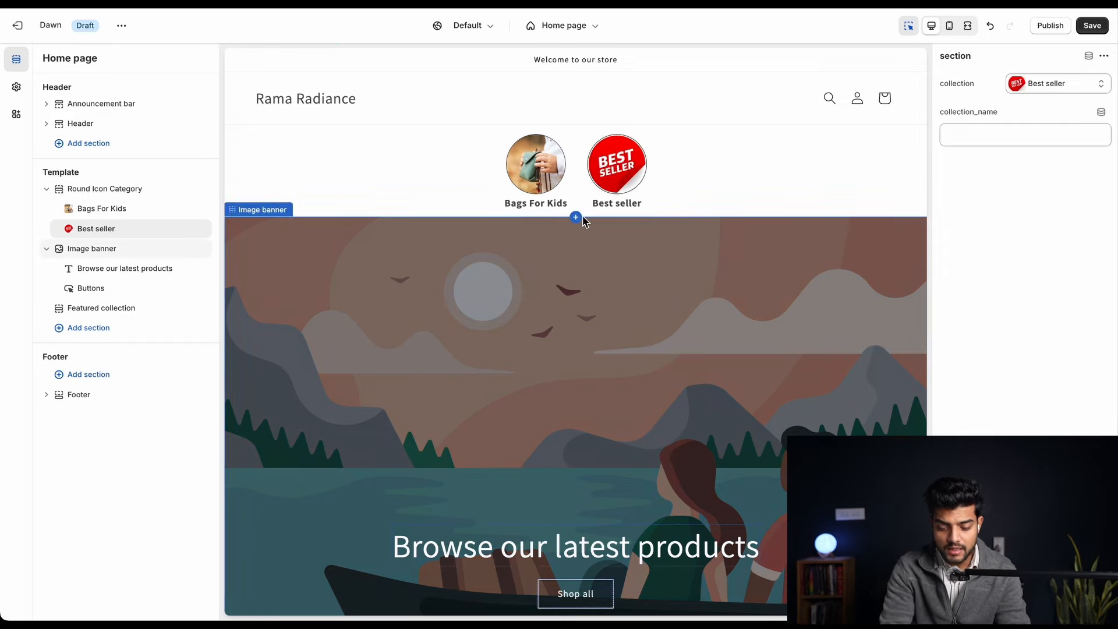
# Try "Shop Now" as the custom collection name of the Best seller block, and clear the name again
pyautogui.click(997, 135)
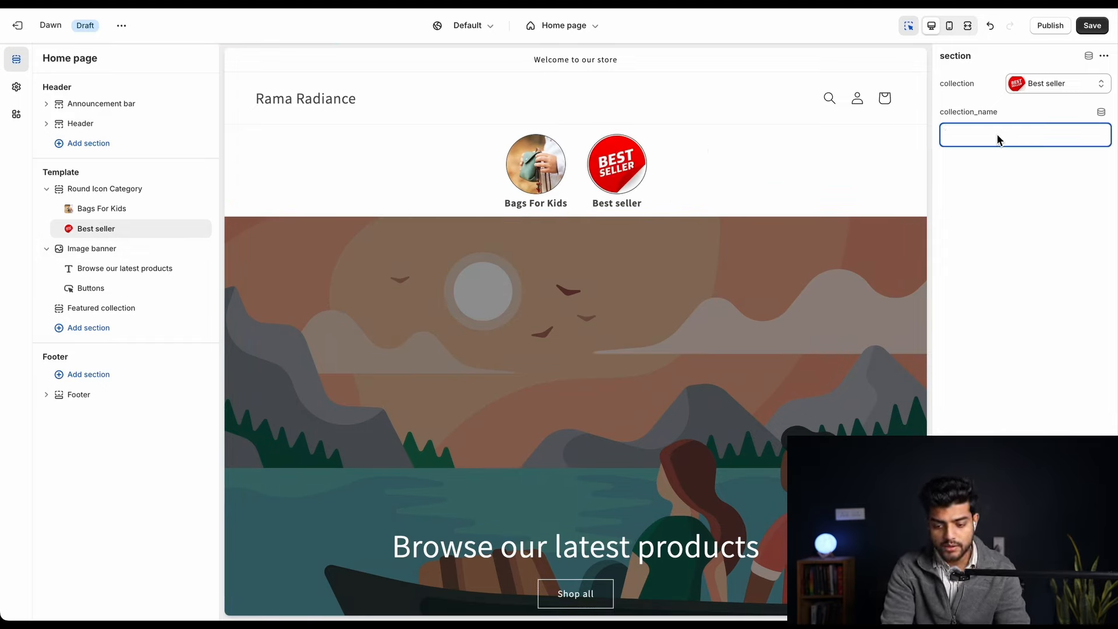
pyautogui.write('Sho')
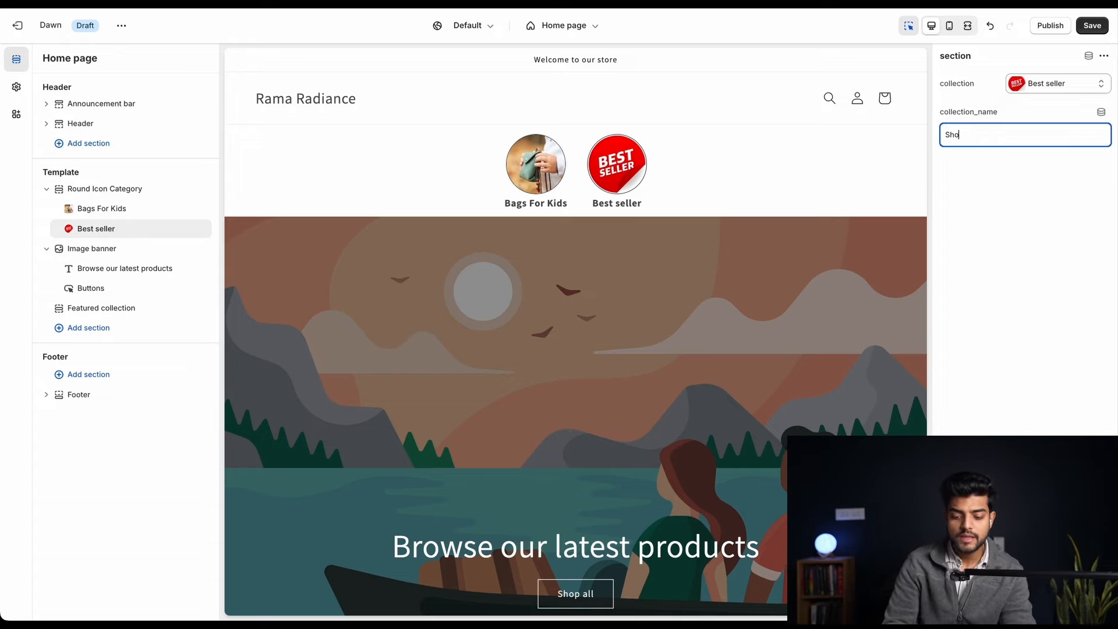
pyautogui.write('p Now')
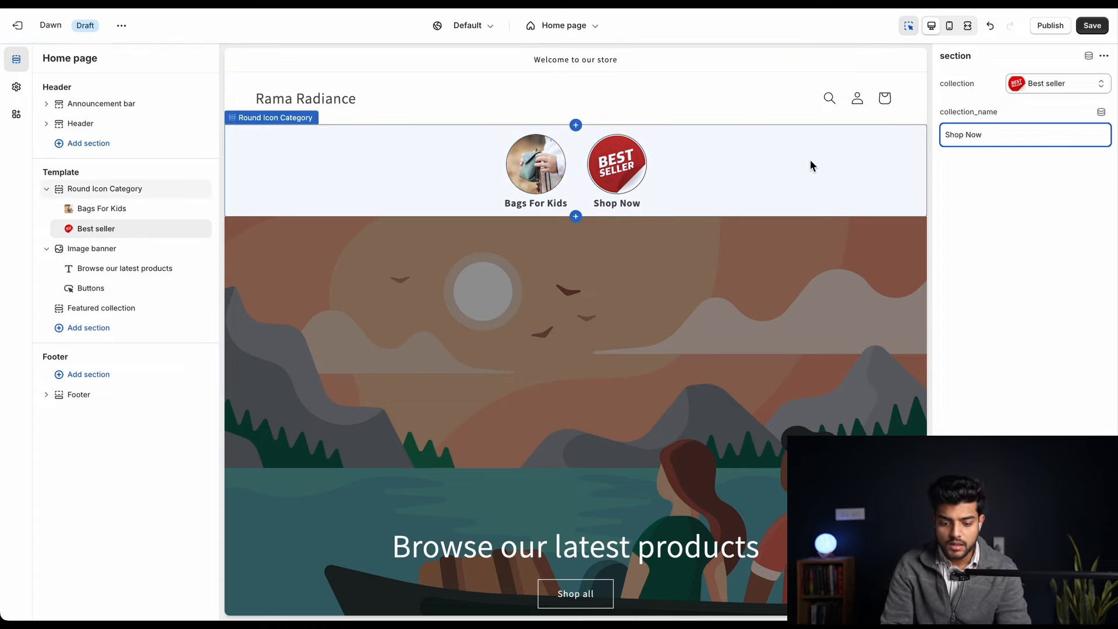
pyautogui.tripleClick(1010, 134)
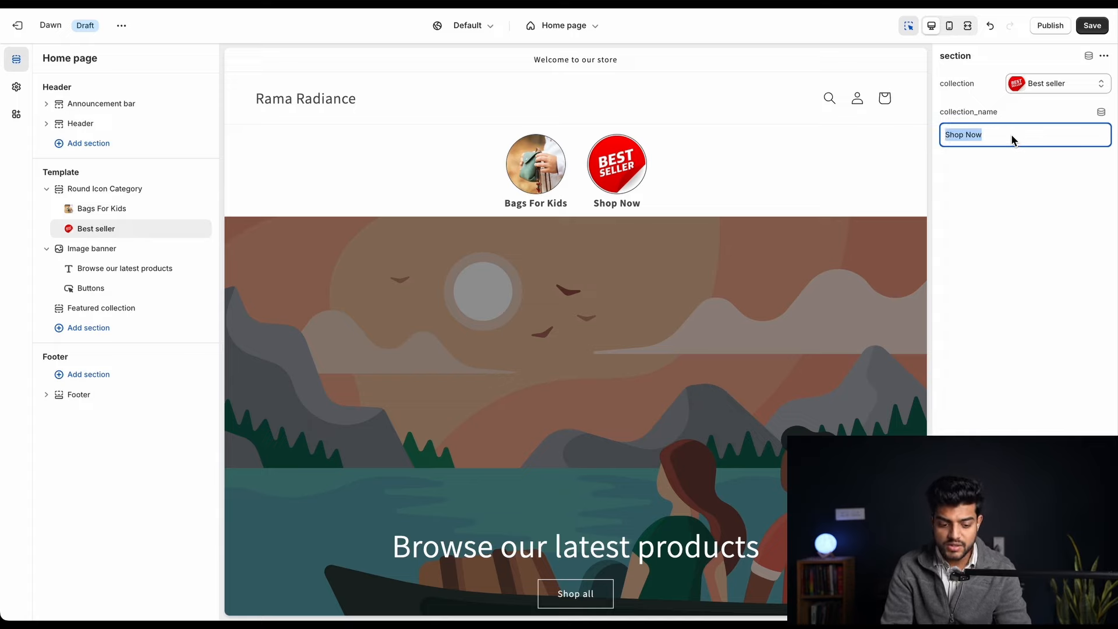
pyautogui.press('BackSpace')
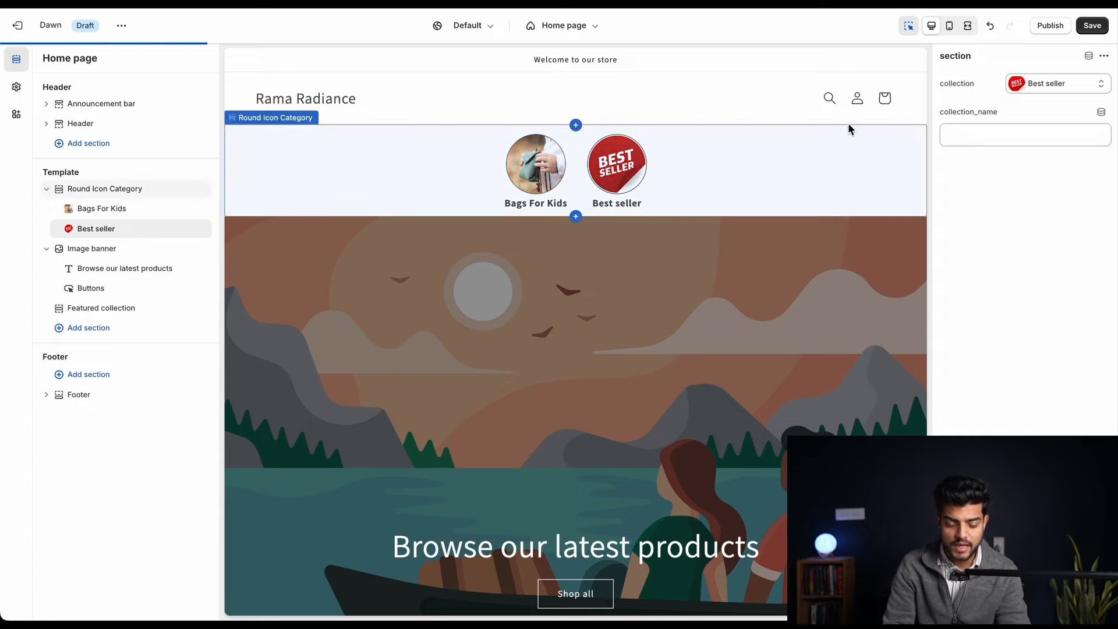
# Try color Scheme 3 on the Round Icon Category section, and switch it back to Scheme 1
pyautogui.click(114, 189)
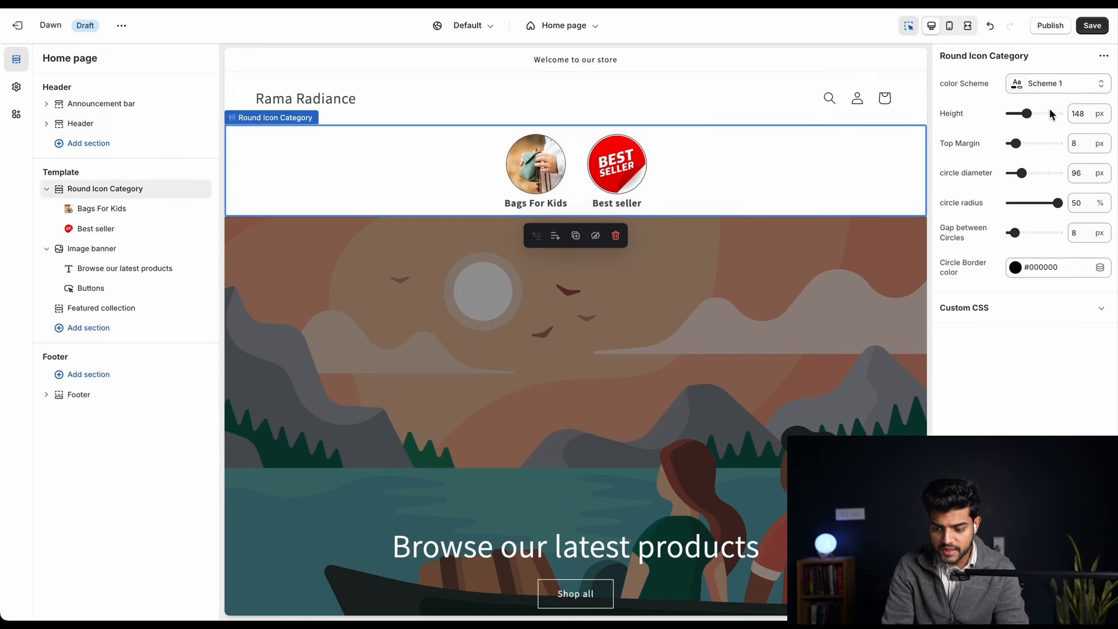
pyautogui.click(1054, 87)
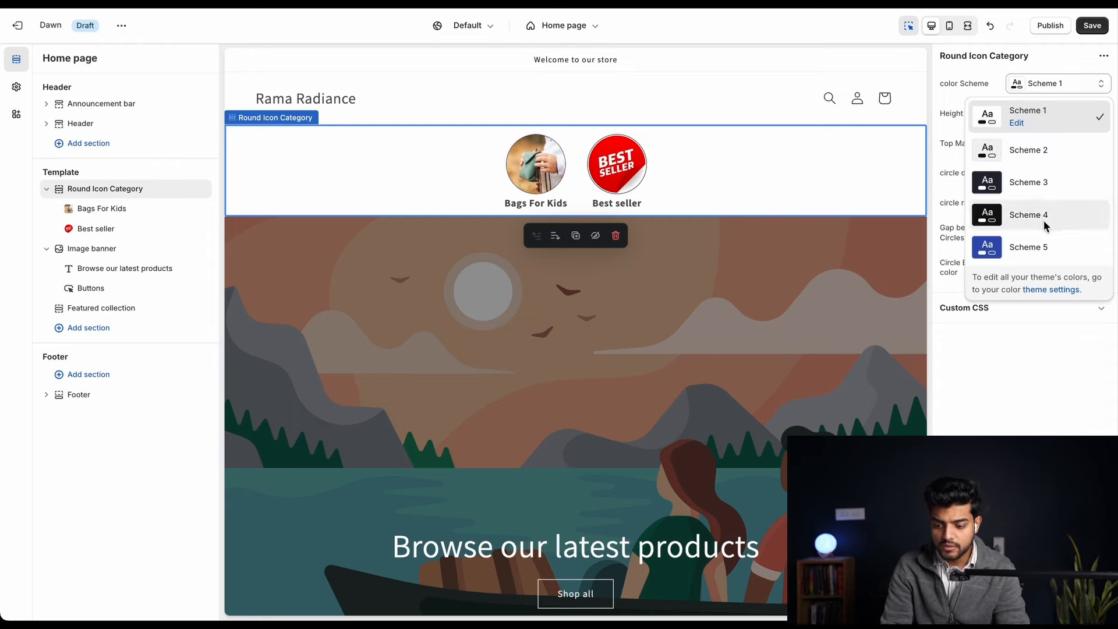
pyautogui.click(990, 184)
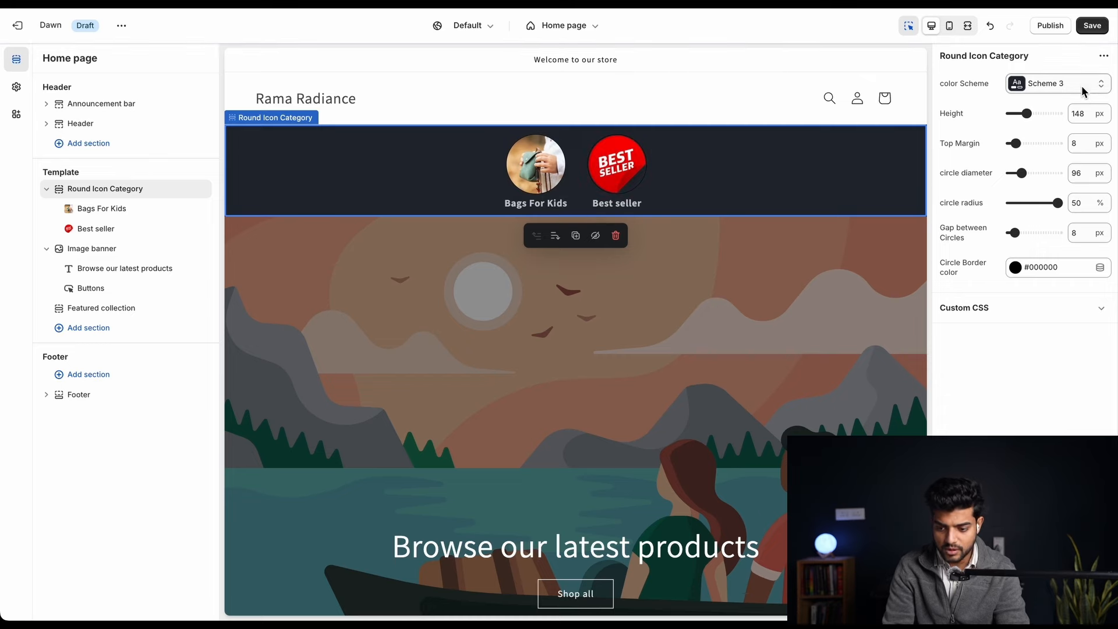
pyautogui.click(1055, 85)
pyautogui.click(1049, 105)
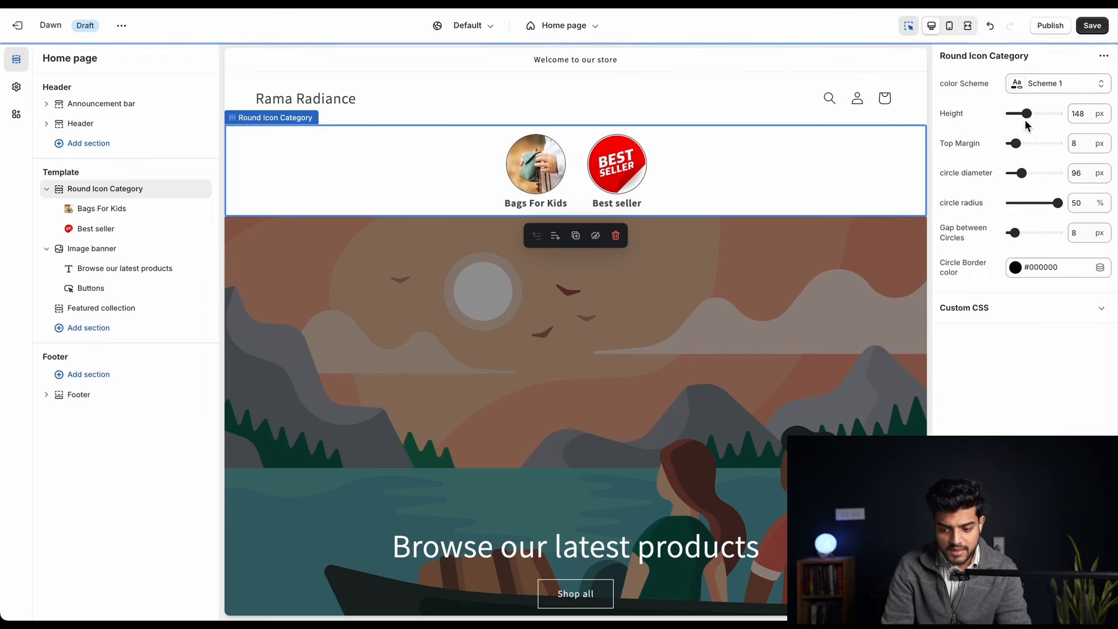
# Try different heights for the Round Icon Category section, ending with a height of 248 px and a top margin of 20 px
pyautogui.click(1027, 115)
pyautogui.moveTo(1029, 120); pyautogui.dragTo(1040, 117)
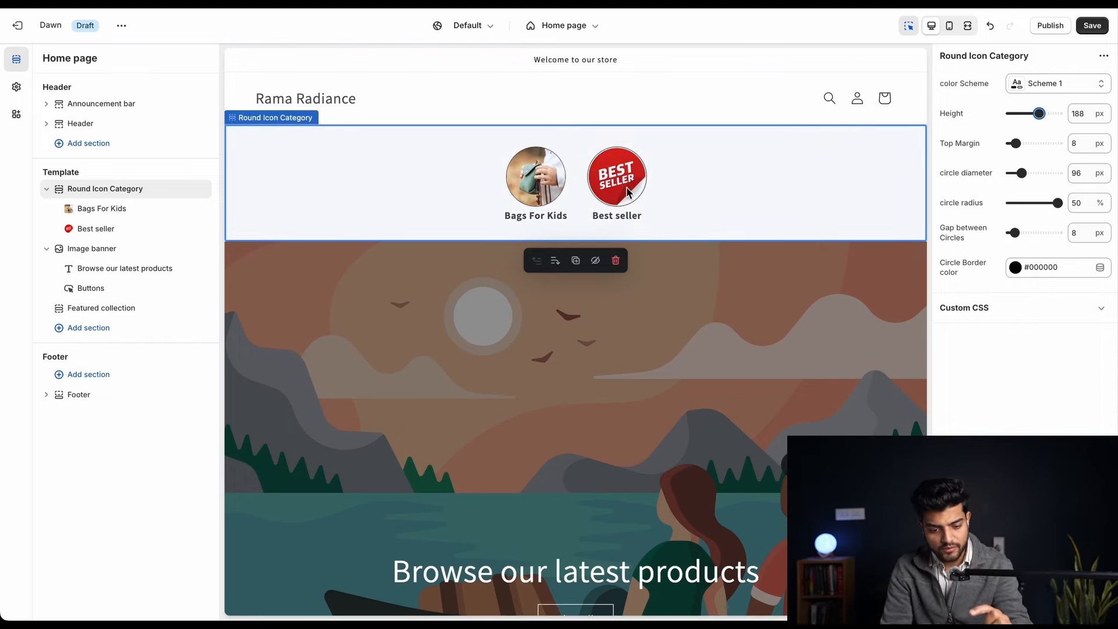
pyautogui.moveTo(1039, 114); pyautogui.dragTo(1114, 106)
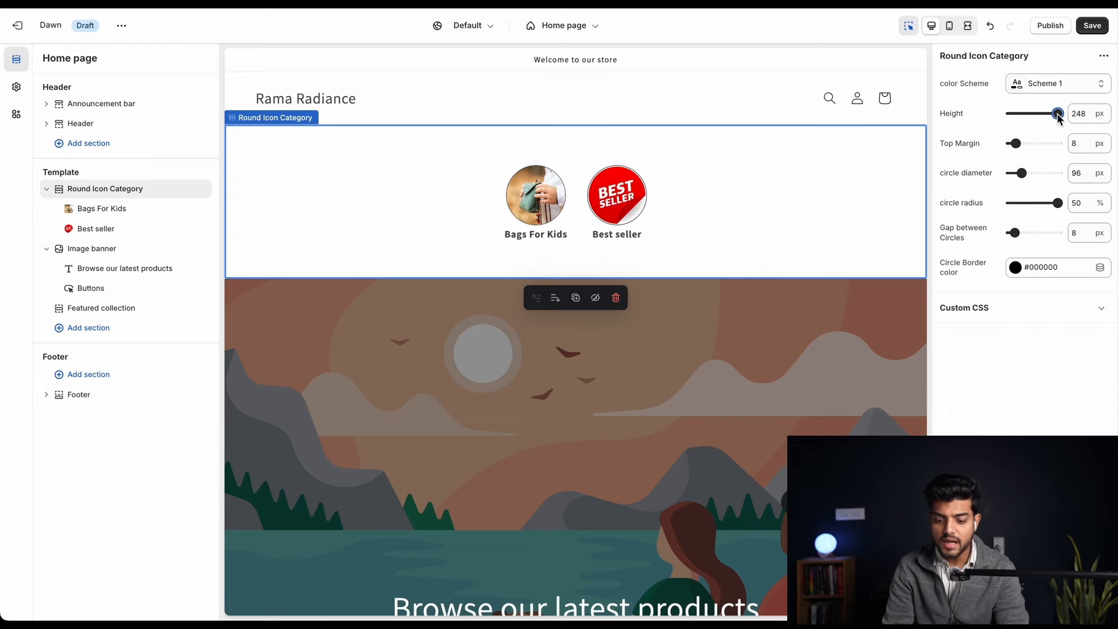
pyautogui.moveTo(1058, 115); pyautogui.dragTo(976, 144)
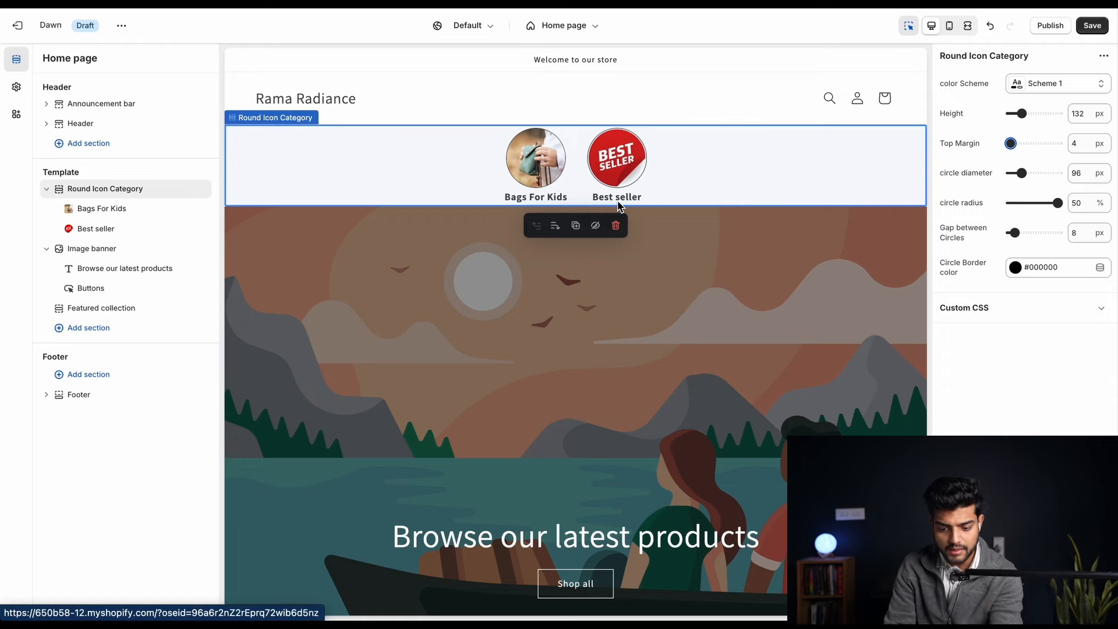
pyautogui.click(1032, 144)
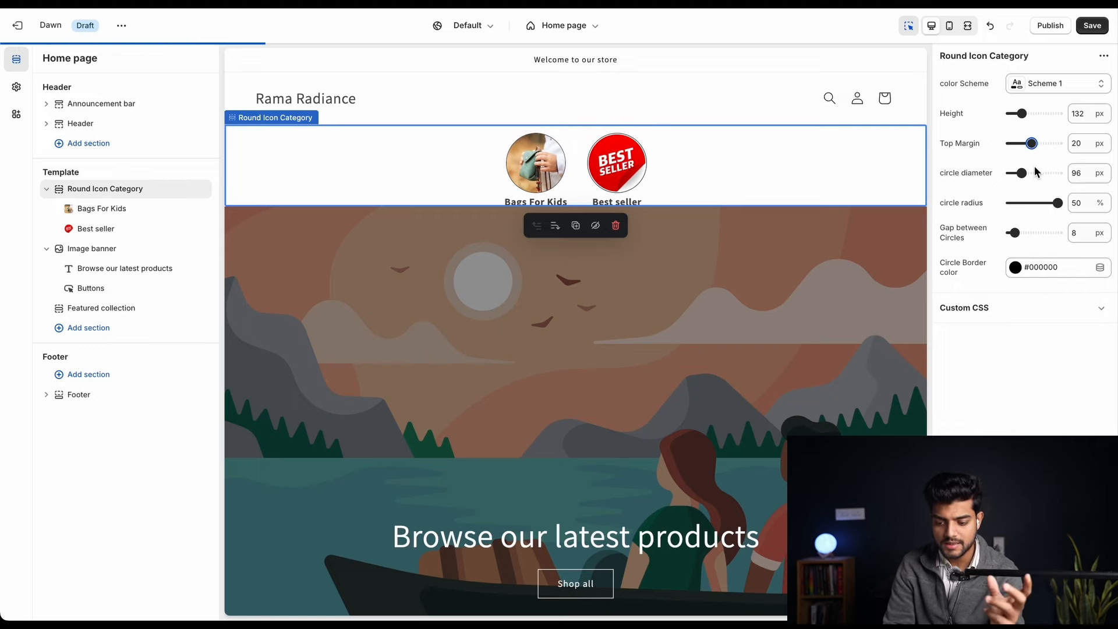
pyautogui.moveTo(1023, 113); pyautogui.dragTo(1092, 109)
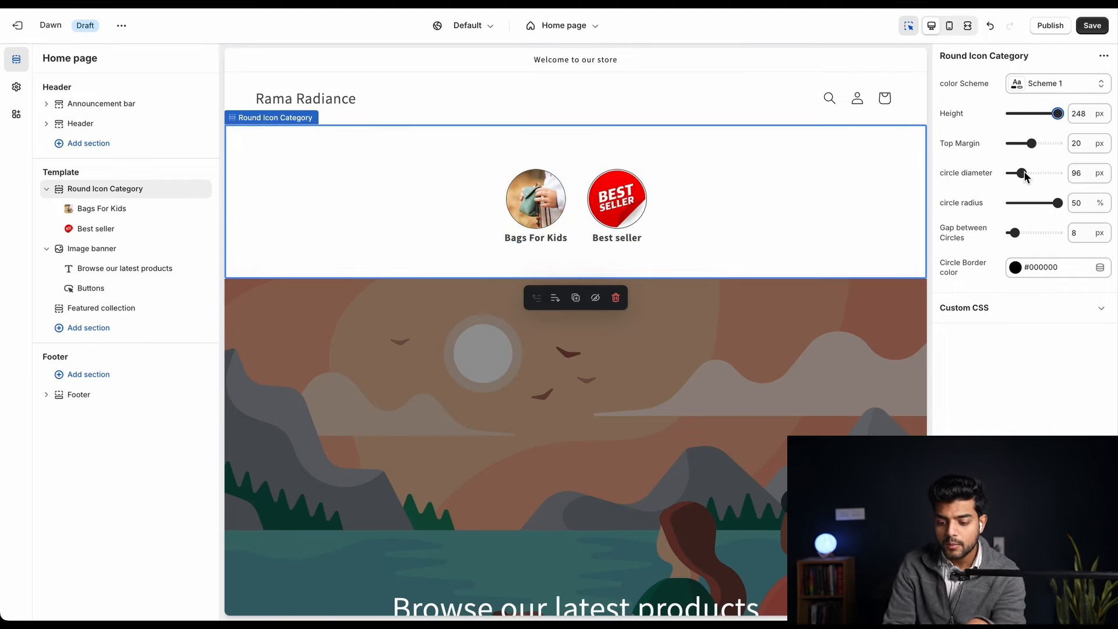
# Set the circle diameter of the Round Icon Category section to 180 px
pyautogui.moveTo(1024, 174); pyautogui.dragTo(1070, 173)
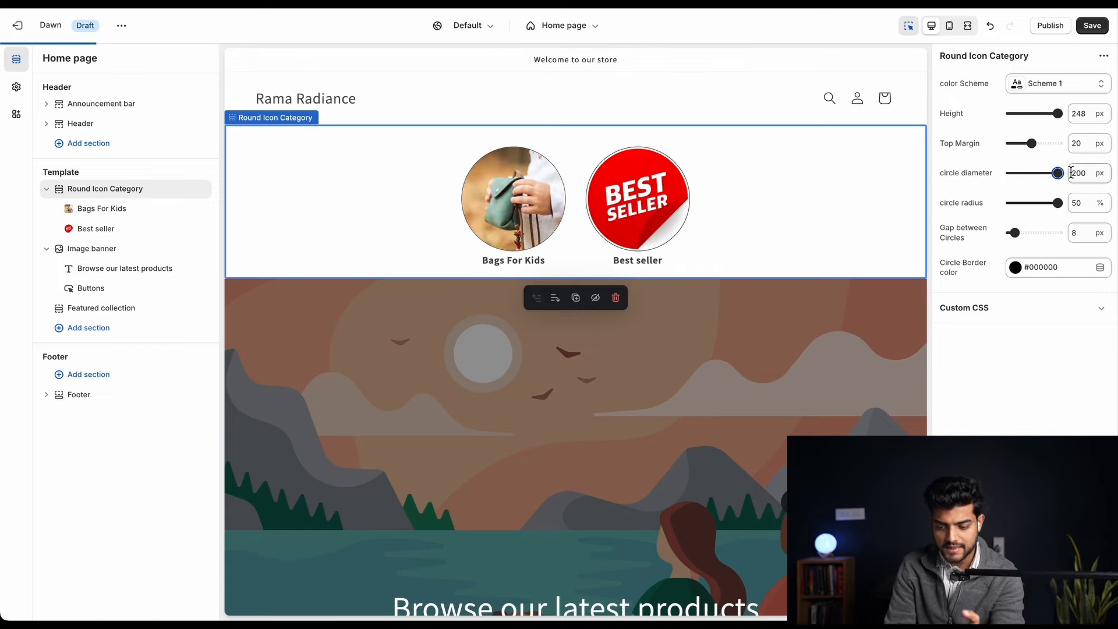
pyautogui.click(1070, 173)
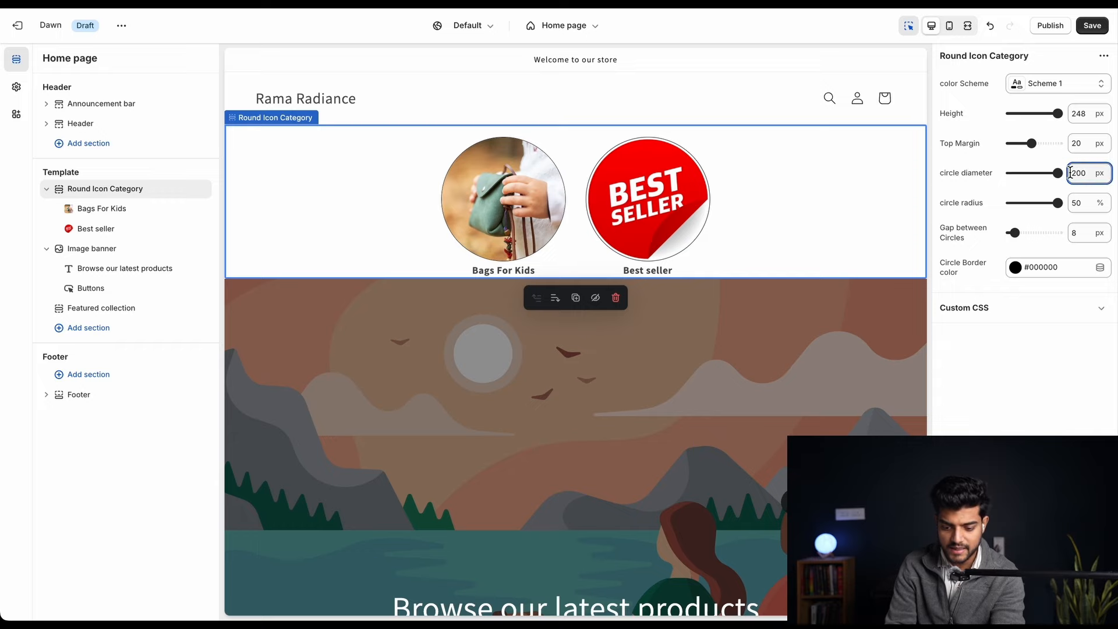
pyautogui.click(1042, 174)
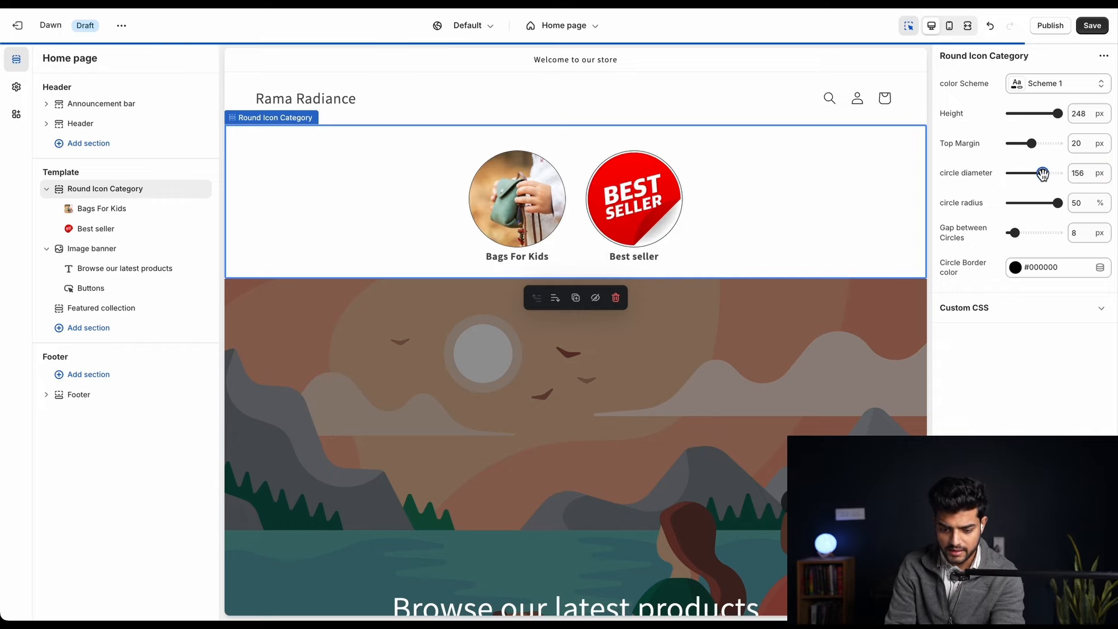
pyautogui.click(1052, 174)
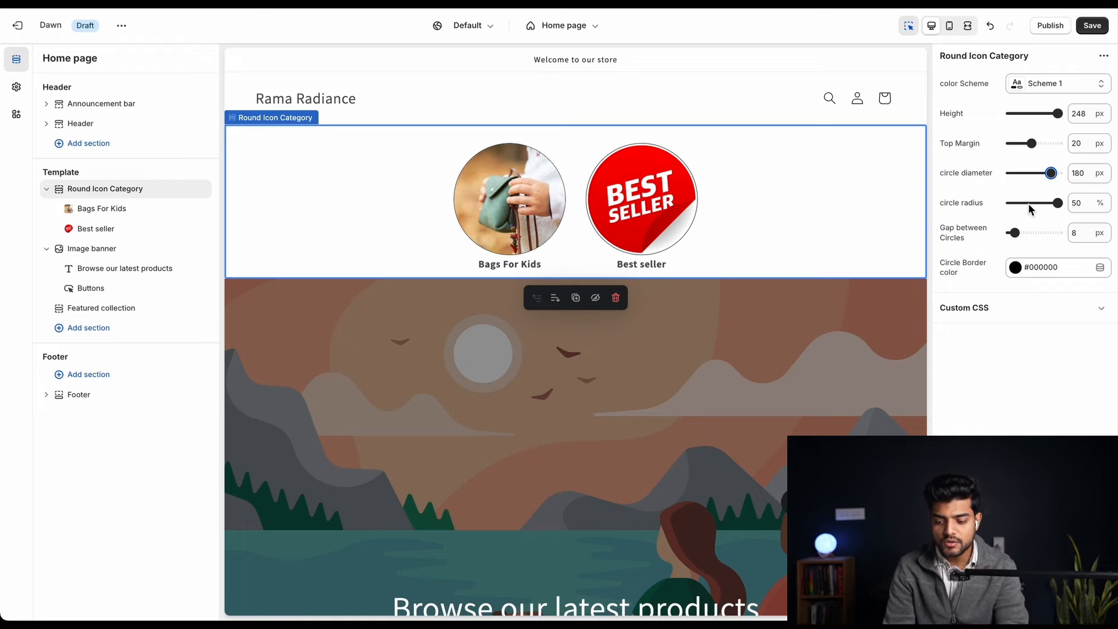
# Set the circle radius to 0% and the gap between circles to 28 px in the Round Icon Category section
pyautogui.moveTo(1057, 202); pyautogui.dragTo(950, 220)
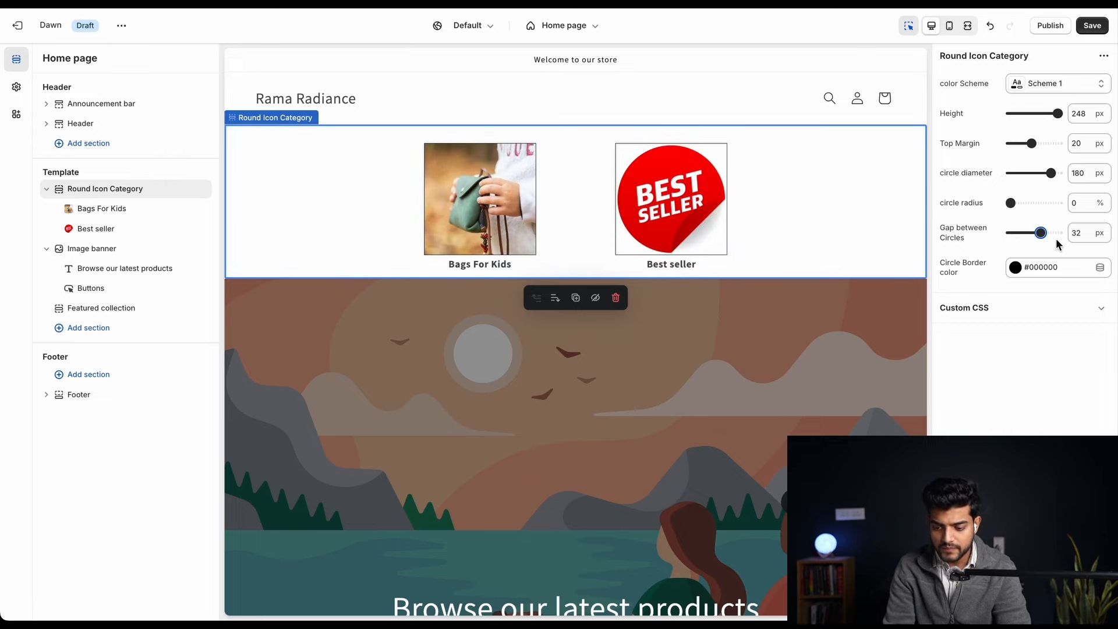
pyautogui.moveTo(1020, 240); pyautogui.dragTo(925, 230)
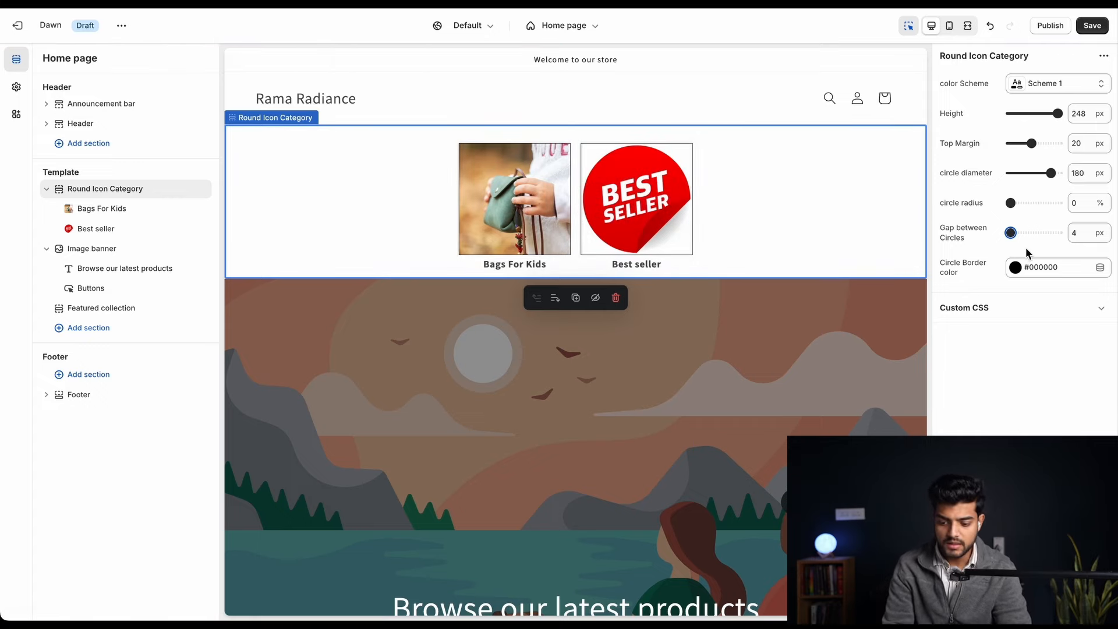
pyautogui.moveTo(1041, 233); pyautogui.dragTo(1037, 231)
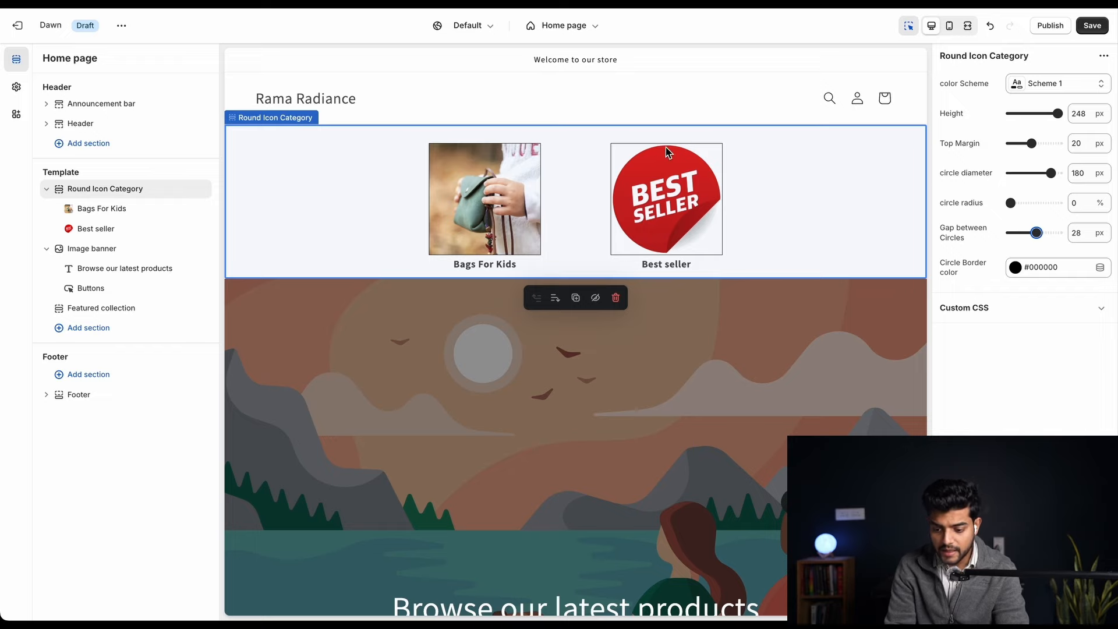
# Try white for the circle border color, and set it to the blue #334FB4
pyautogui.click(1016, 266)
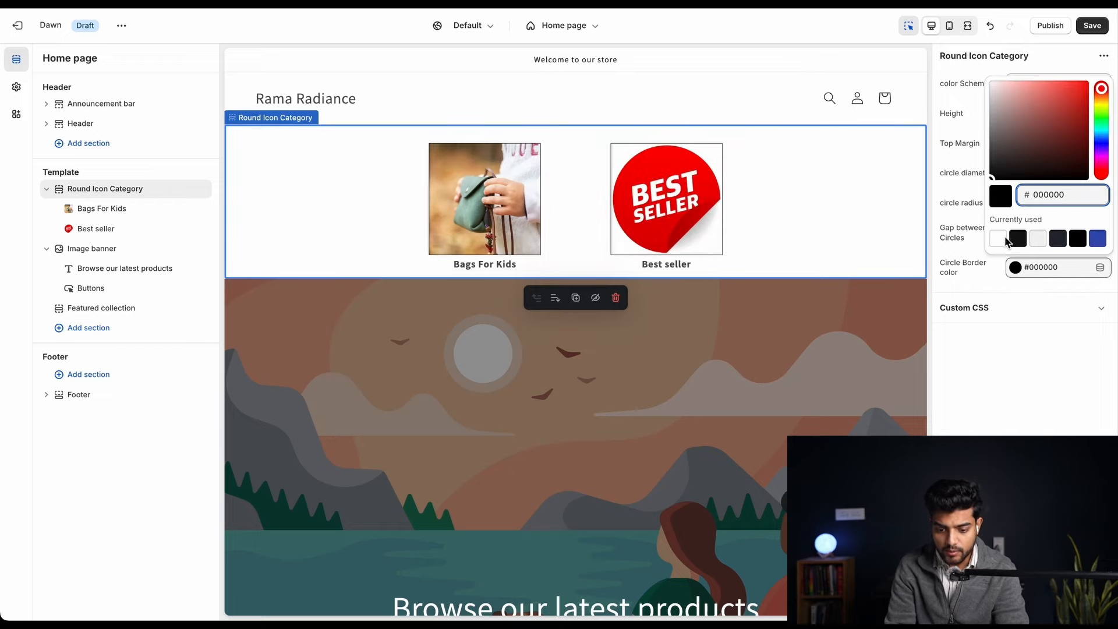
pyautogui.click(998, 239)
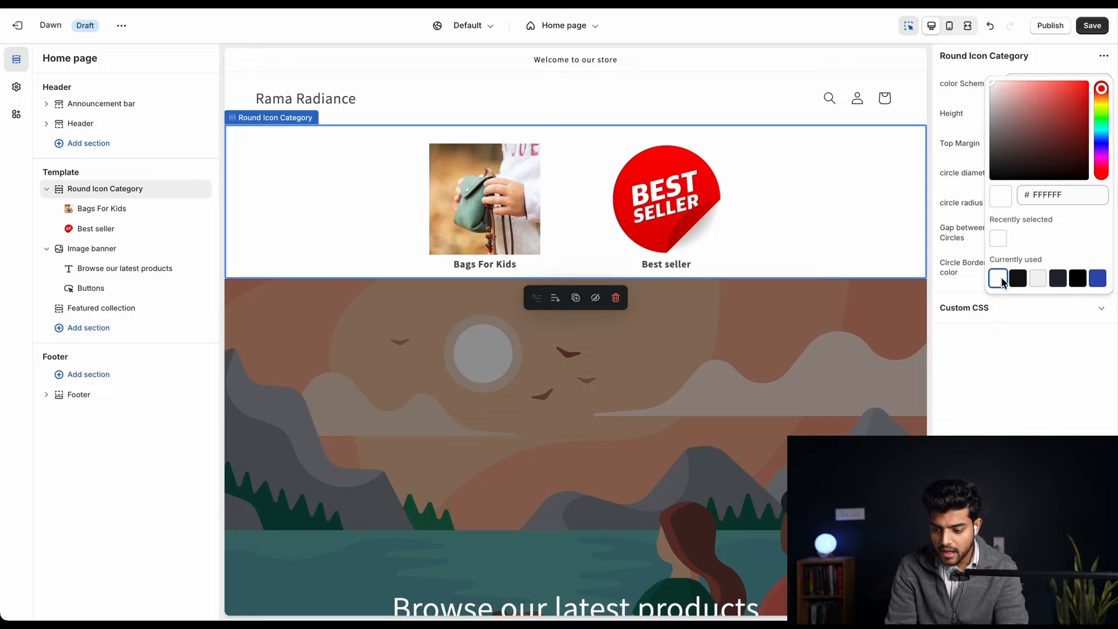
pyautogui.click(1098, 278)
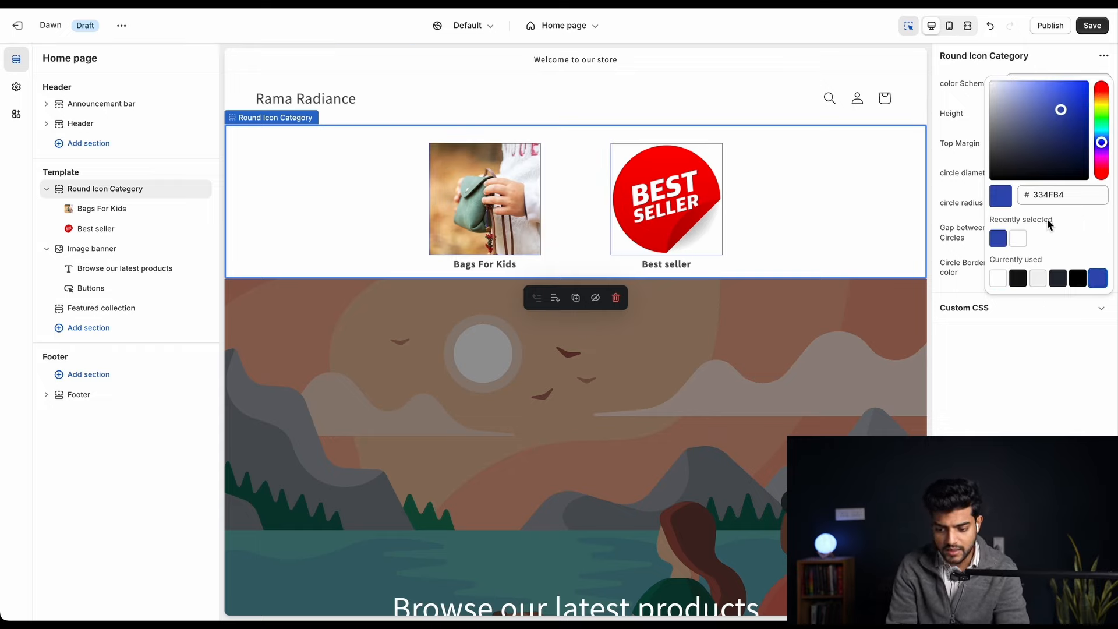
pyautogui.click(1014, 362)
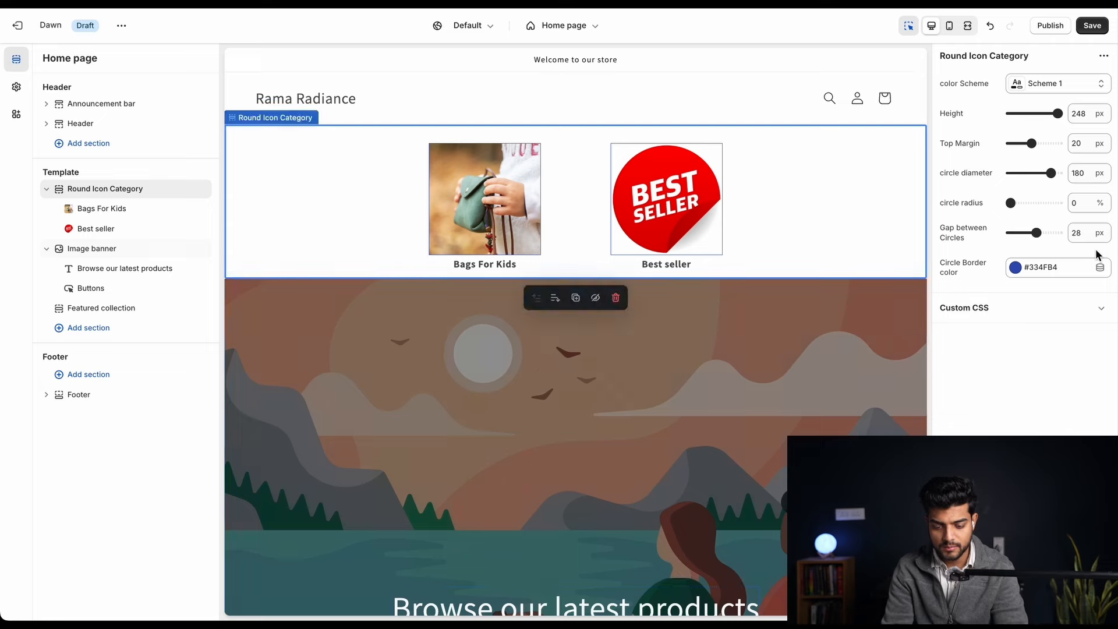
# Save the home page changes and choose the desktop preview
pyautogui.click(743, 58)
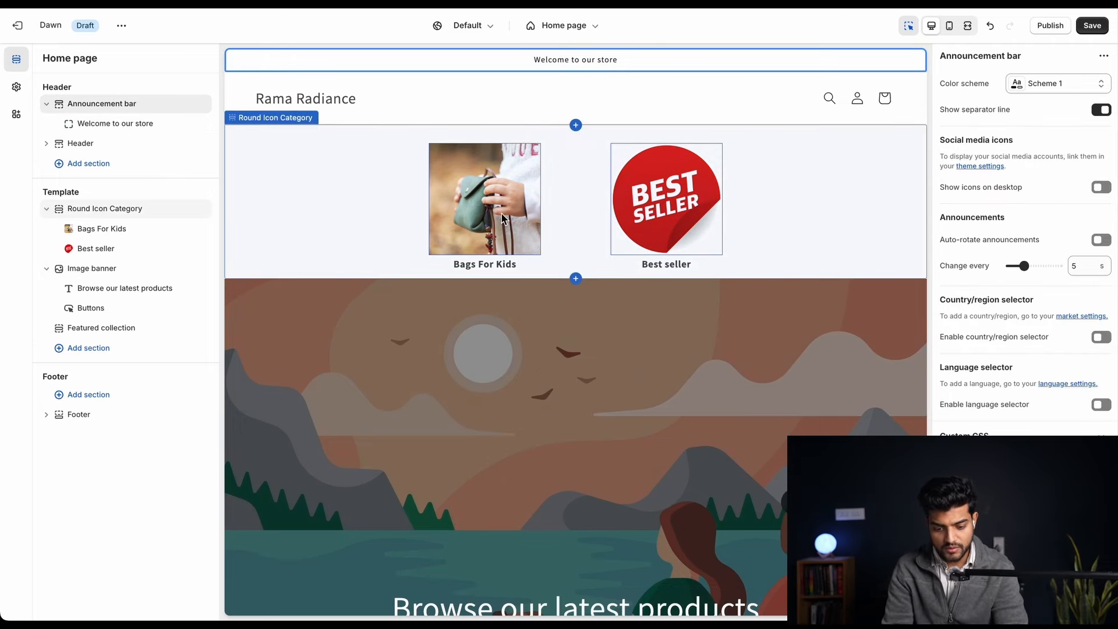
pyautogui.click(1092, 27)
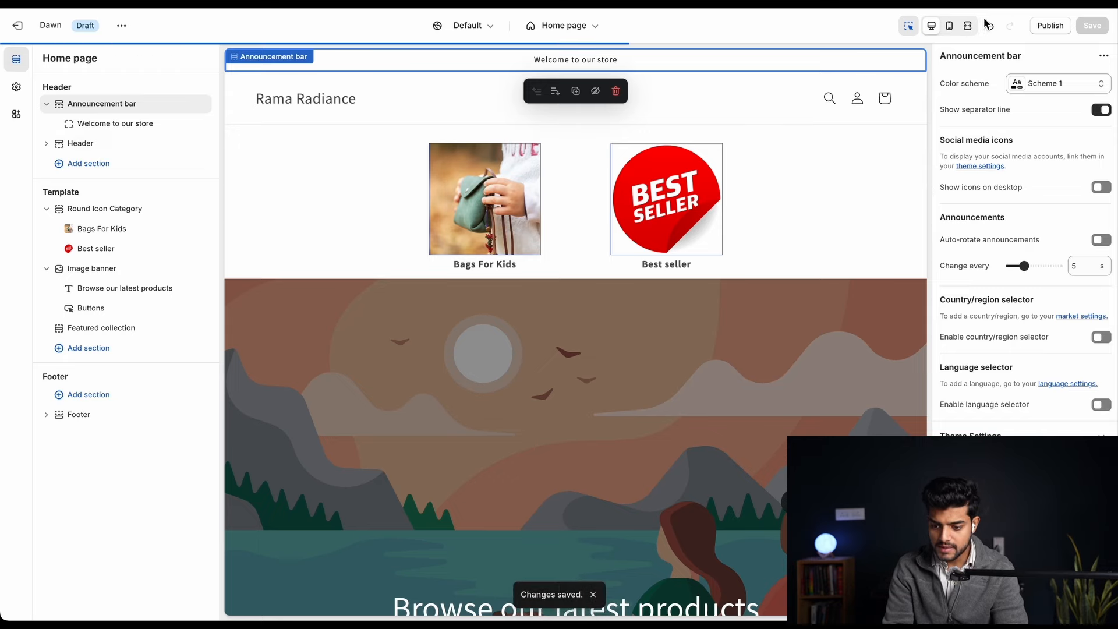
pyautogui.click(932, 28)
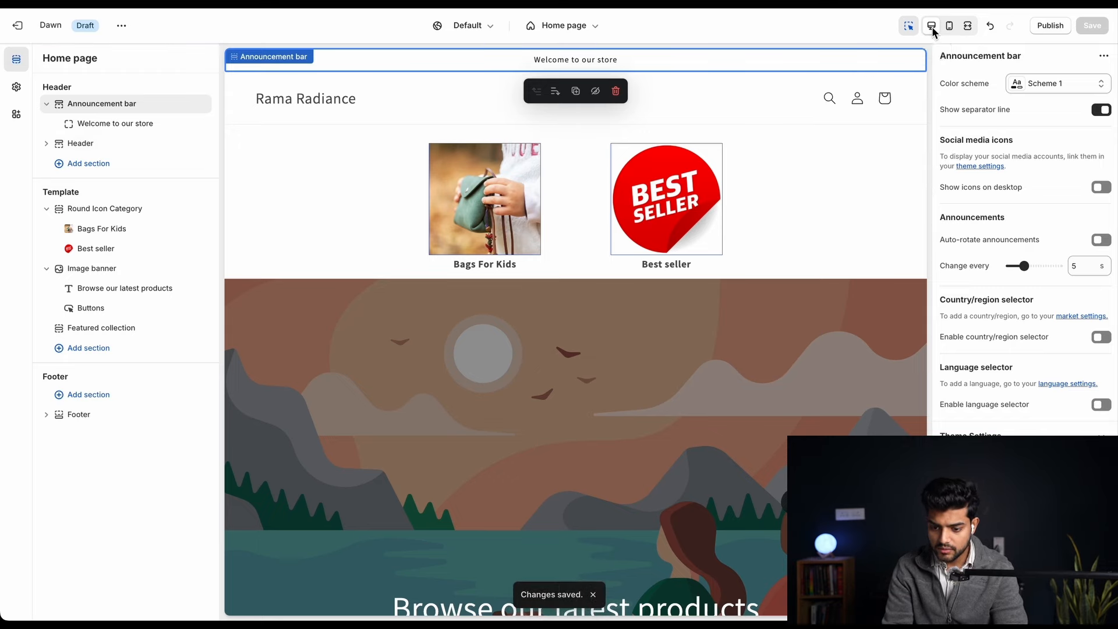
# Show the home page in the full-width preview and look it over from top to bottom
pyautogui.click(967, 26)
pyautogui.scroll(-20, 620, 454)
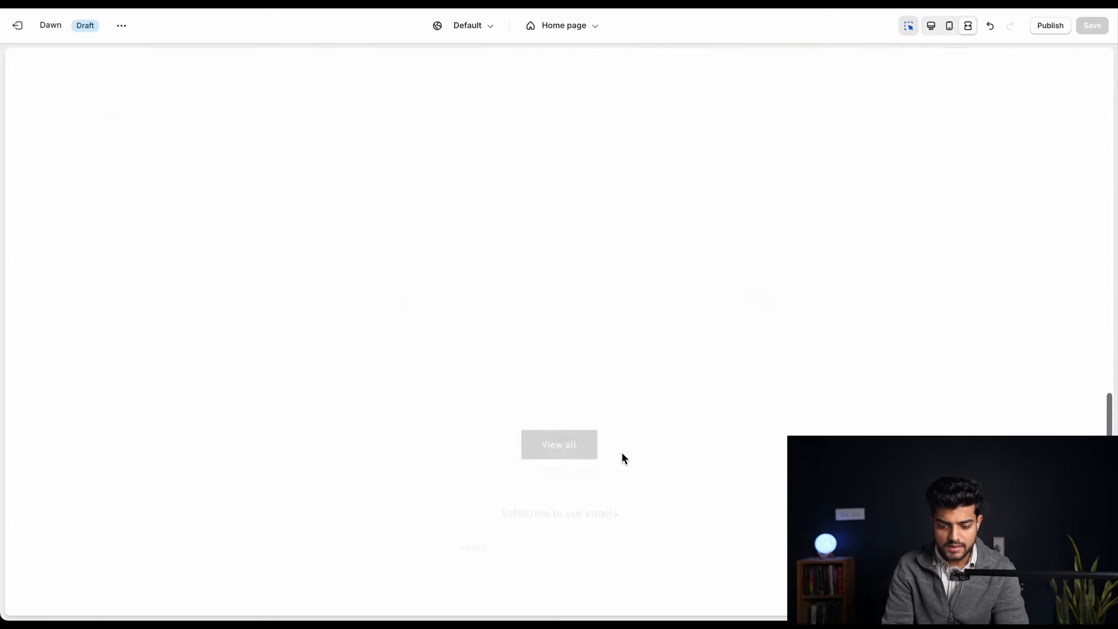
pyautogui.scroll(20, 621, 451)
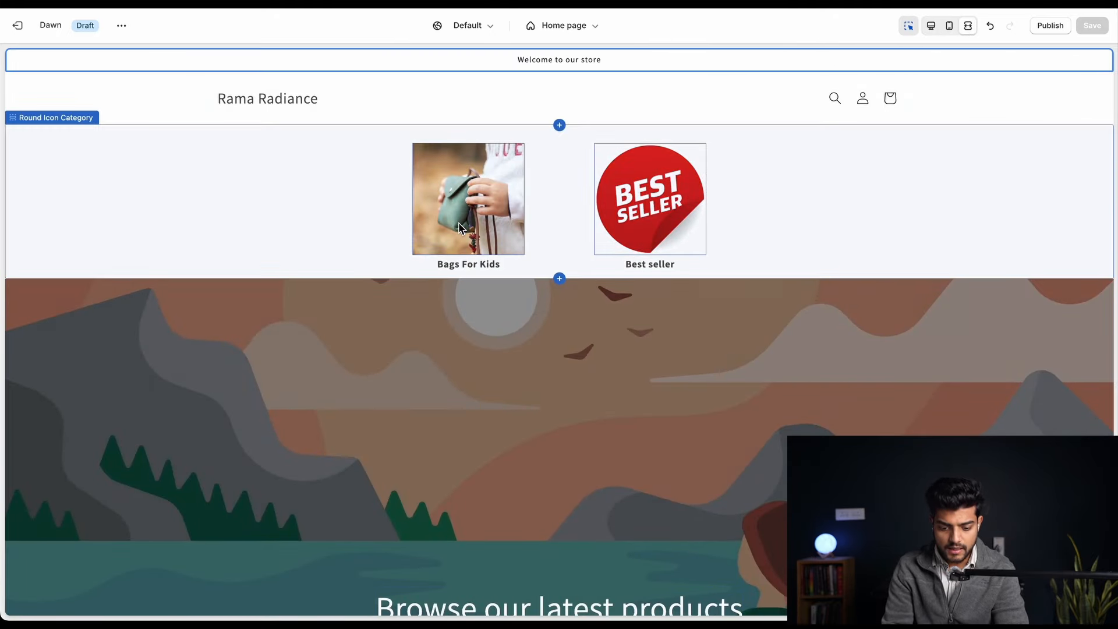
# Open the Best seller collection from the slider, look over its product grid and return to the home page
pyautogui.click(654, 231)
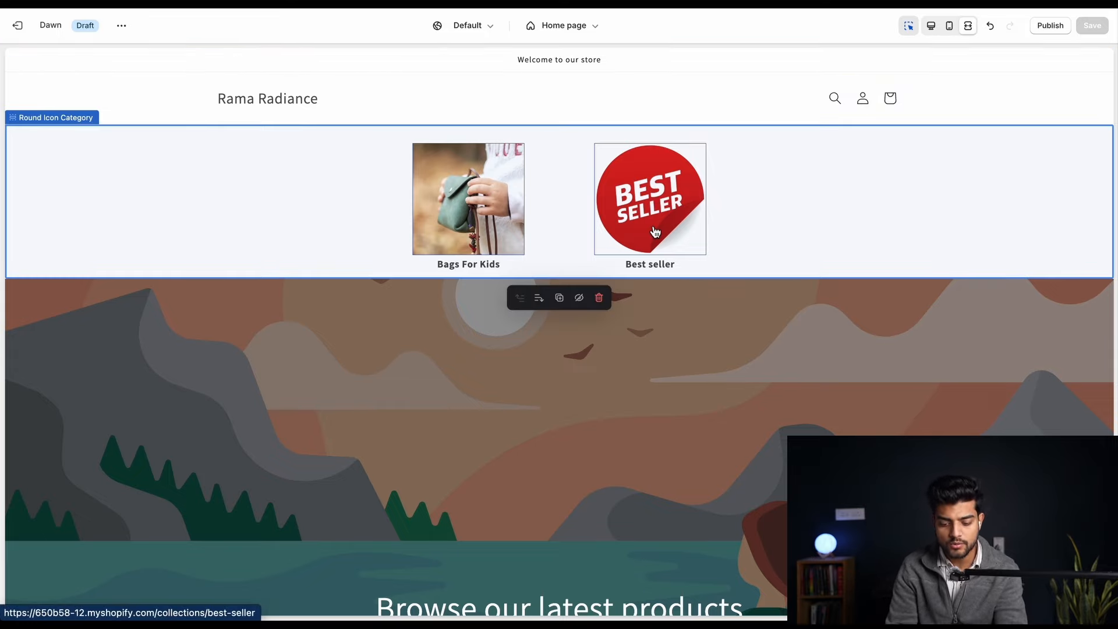
pyautogui.click(655, 232)
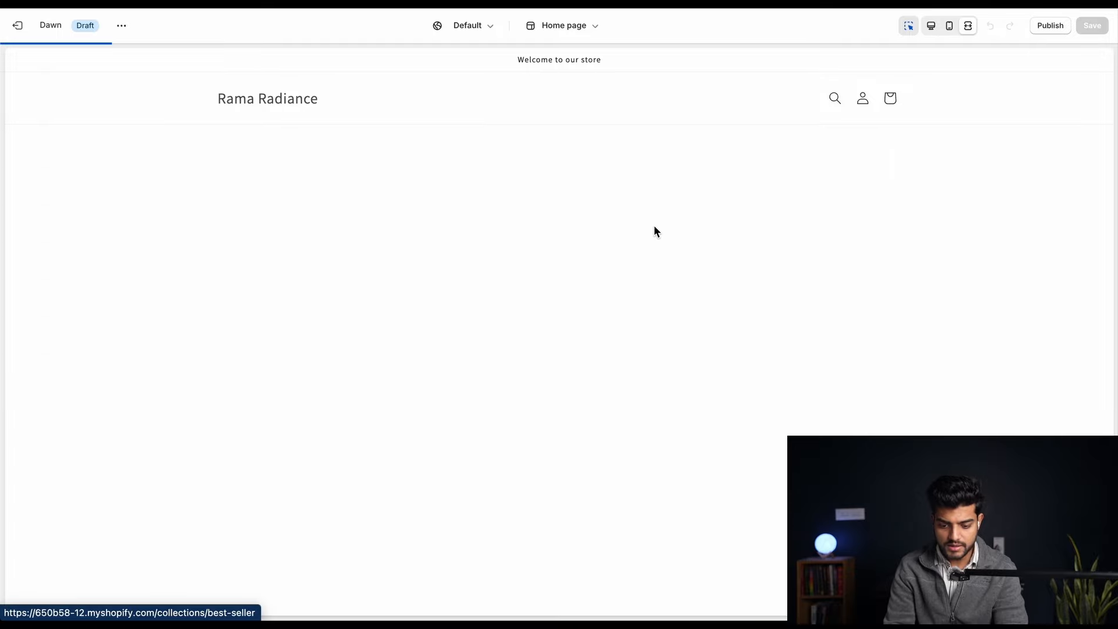
pyautogui.scroll(-2, 776, 418)
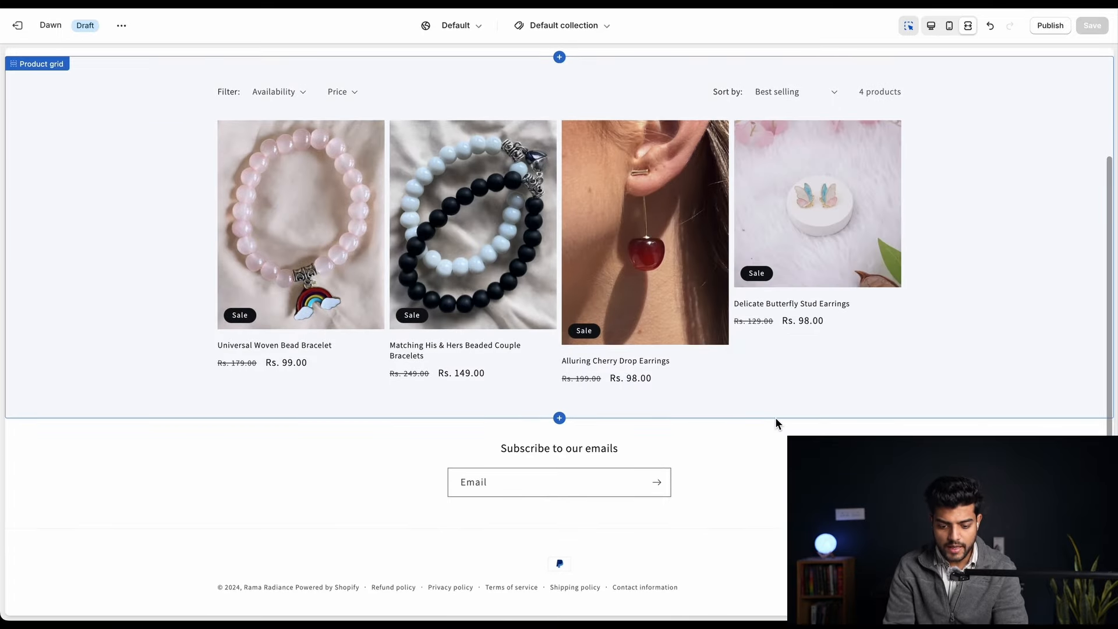
pyautogui.scroll(2, 775, 418)
pyautogui.hscroll(-3, 775, 418)
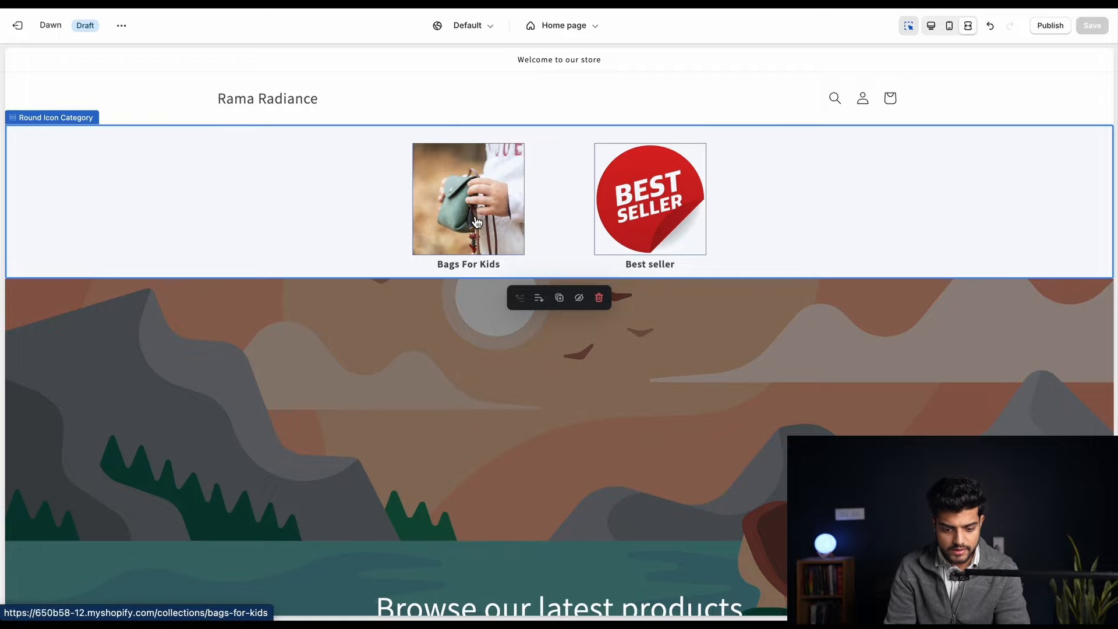
# Check the Bags For Kids collection link from the slider, then go back to the home page and leave the full-width preview
pyautogui.click(475, 220)
pyautogui.scroll(-2, 519, 398)
pyautogui.scroll(2, 519, 399)
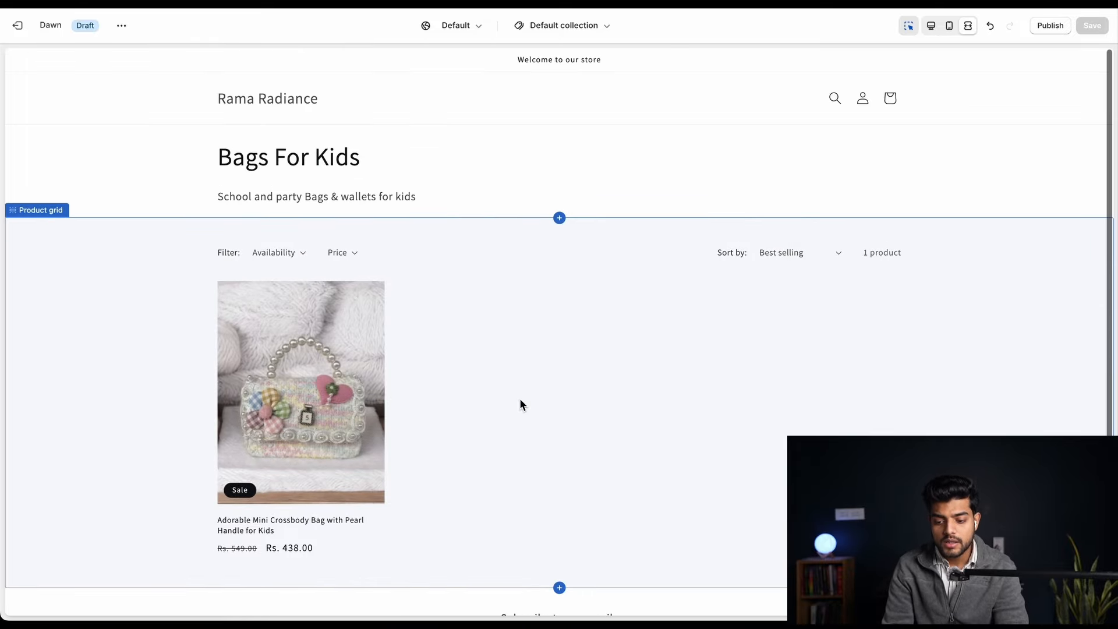
pyautogui.hscroll(-3, 519, 399)
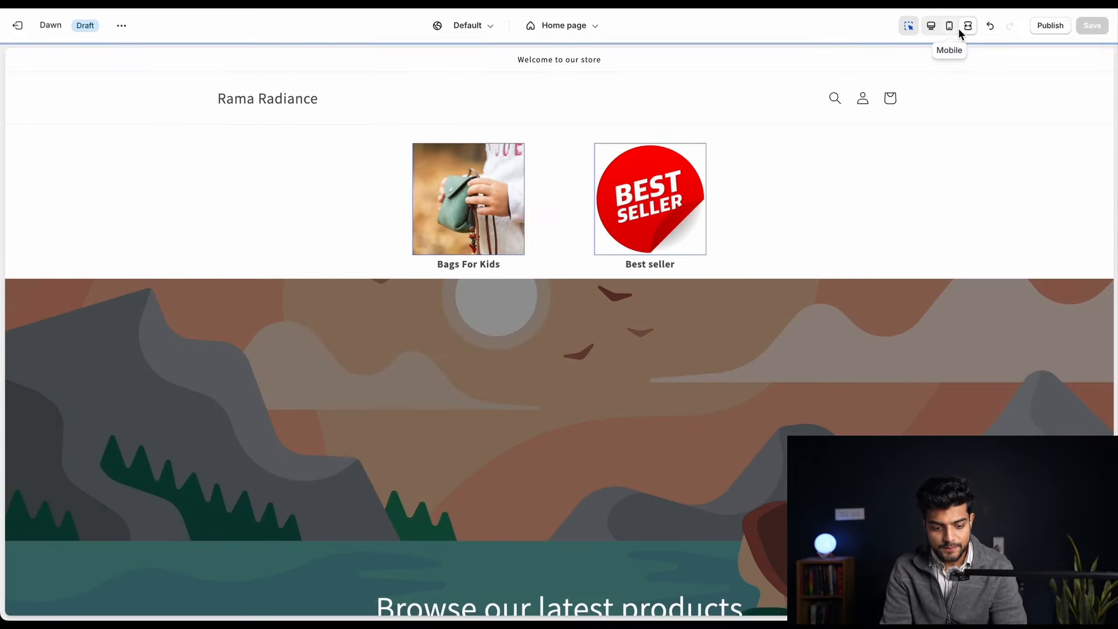
pyautogui.click(967, 27)
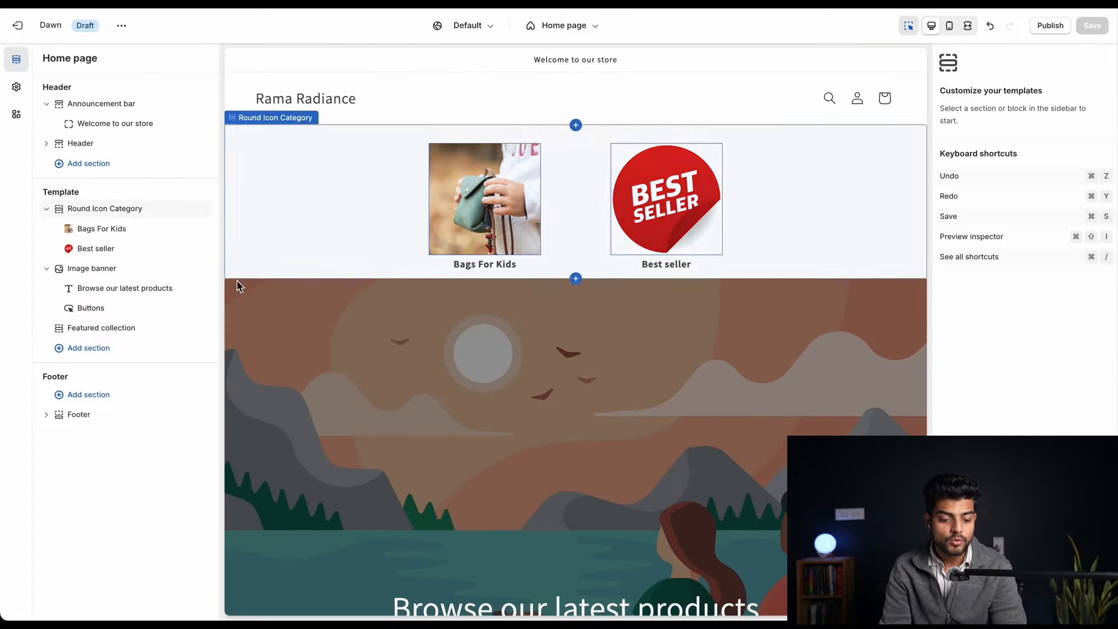
# Switch the theme editor from the home page to the default product template
pyautogui.moveTo(110, 326)
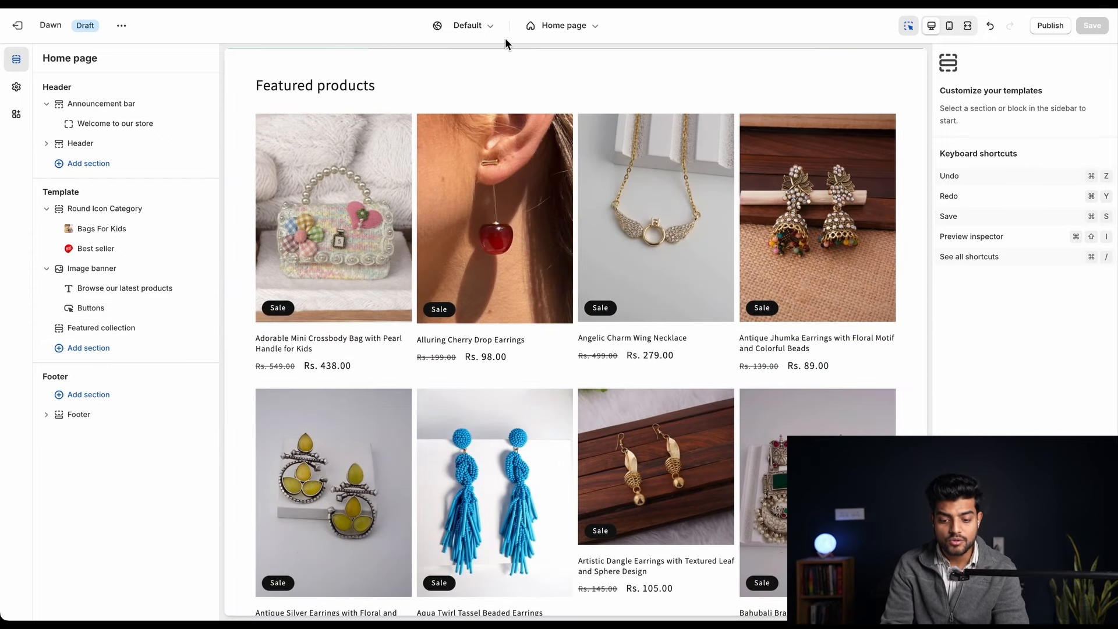
pyautogui.click(570, 25)
pyautogui.click(557, 117)
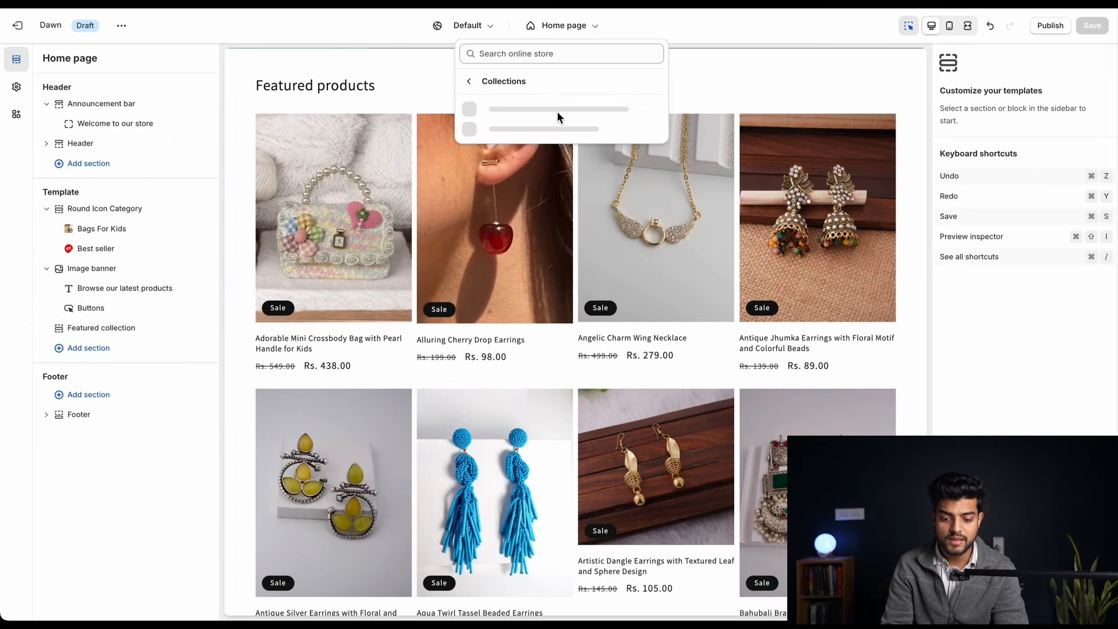
pyautogui.click(474, 75)
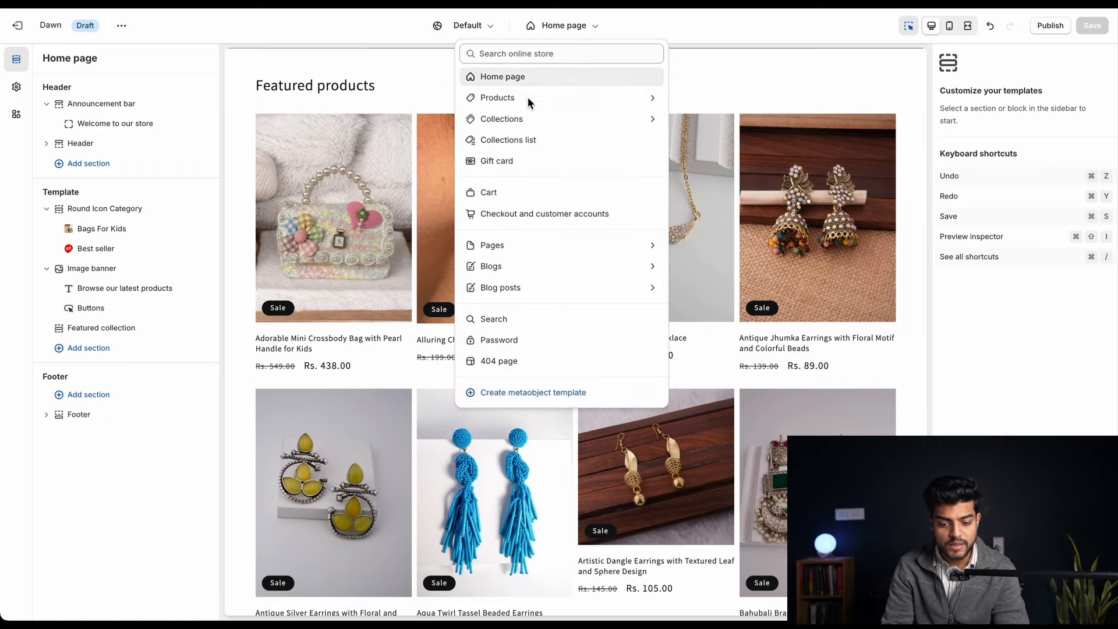
pyautogui.click(527, 98)
pyautogui.click(535, 119)
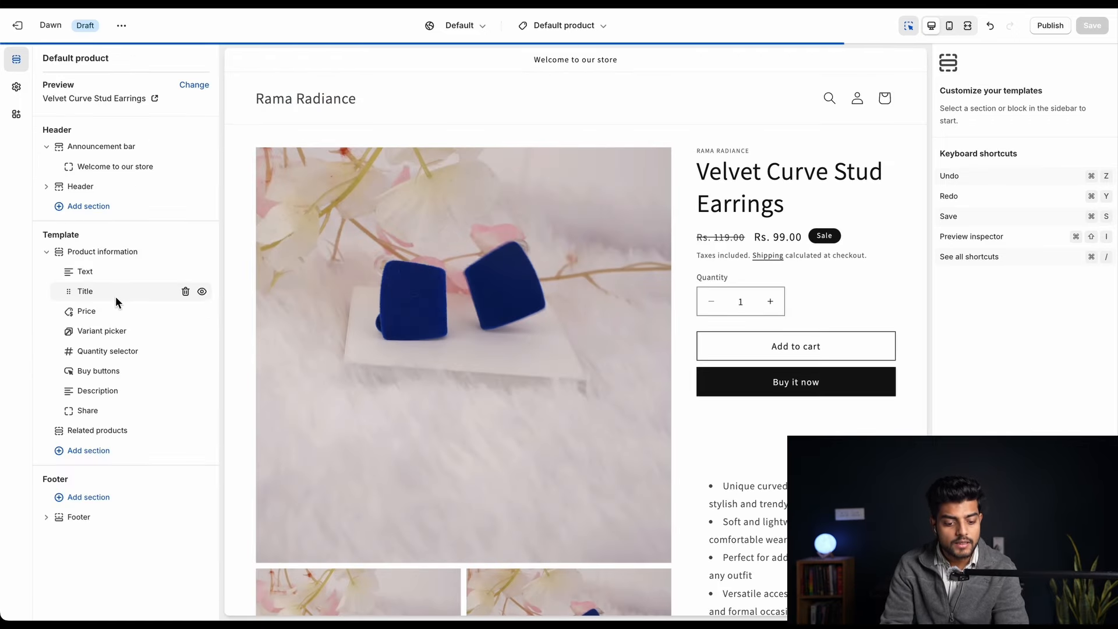
# Add the Round Collection Slider section to the default product template and place it above Product information
pyautogui.click(86, 450)
pyautogui.scroll(-3, 303, 501)
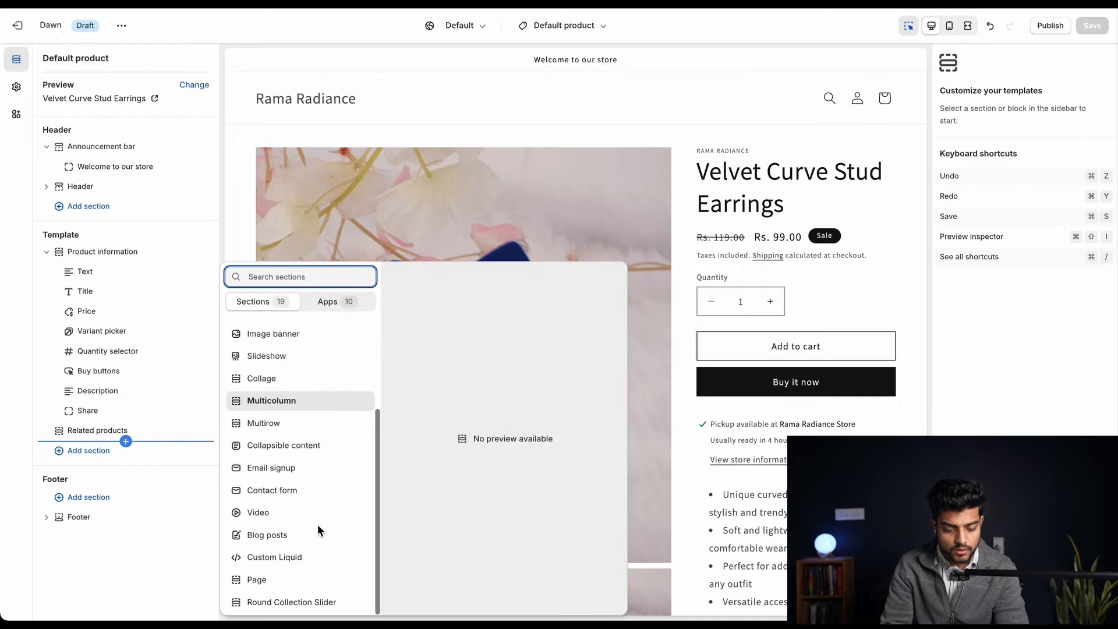
pyautogui.click(293, 603)
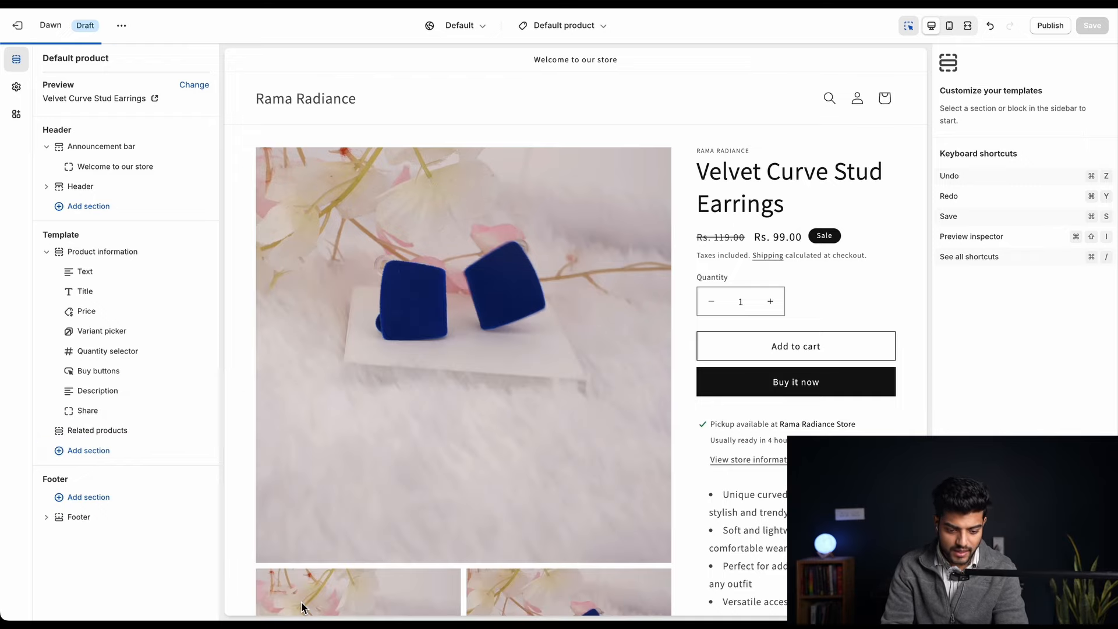
pyautogui.moveTo(64, 454); pyautogui.dragTo(61, 252)
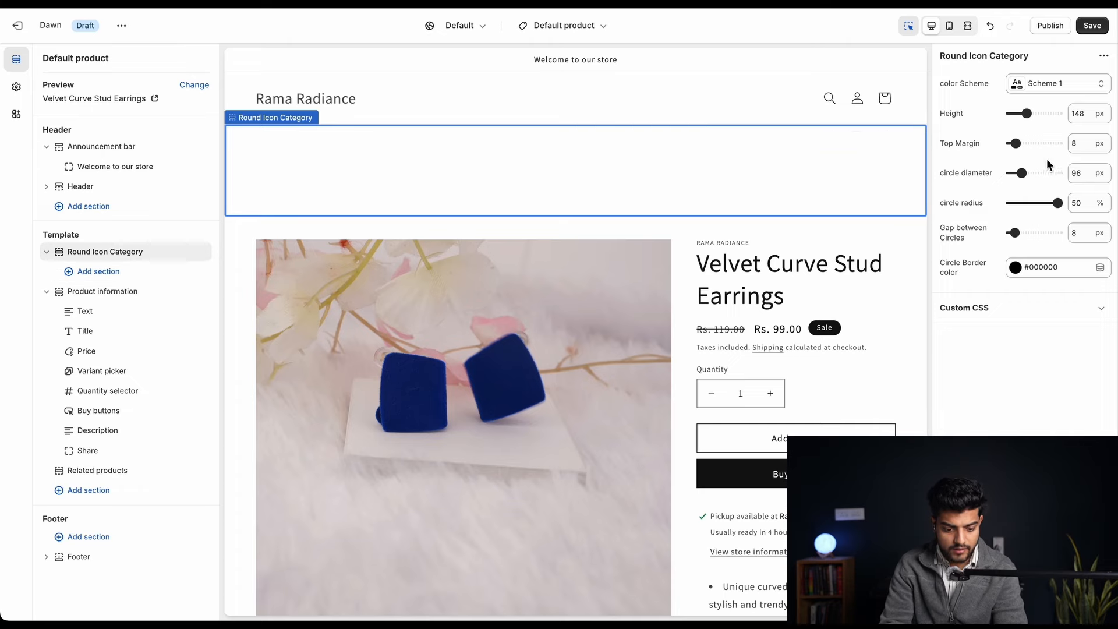
# Add nine section blocks to the Round Icon Category section of the product template
pyautogui.doubleClick(94, 272)
pyautogui.click(135, 301)
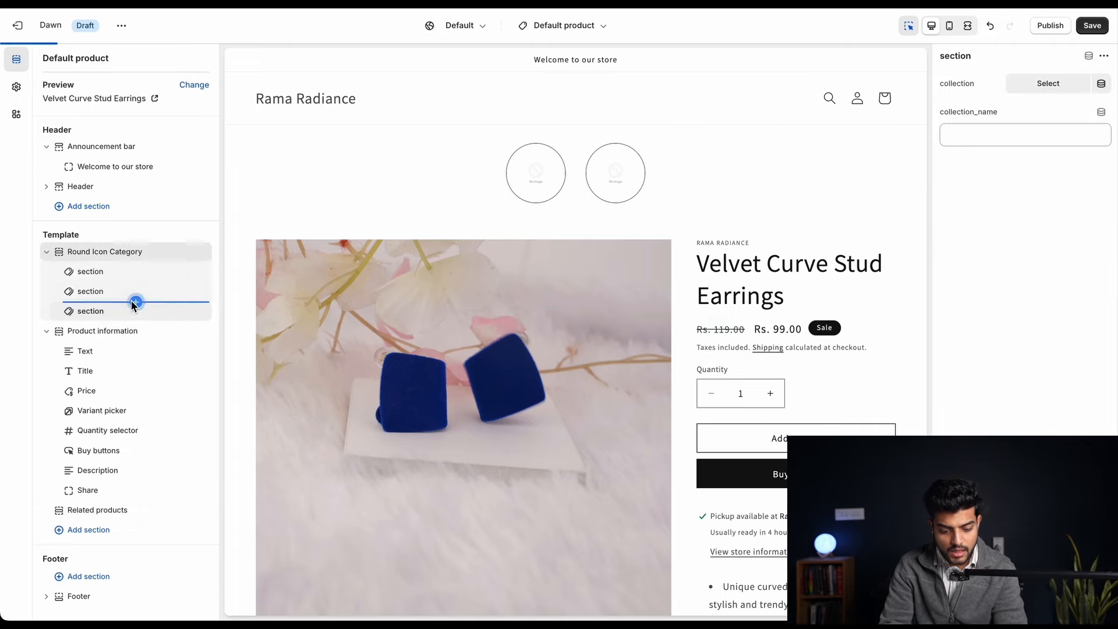
pyautogui.click(135, 321)
pyautogui.click(135, 340)
pyautogui.click(135, 360)
pyautogui.click(135, 381)
pyautogui.click(135, 401)
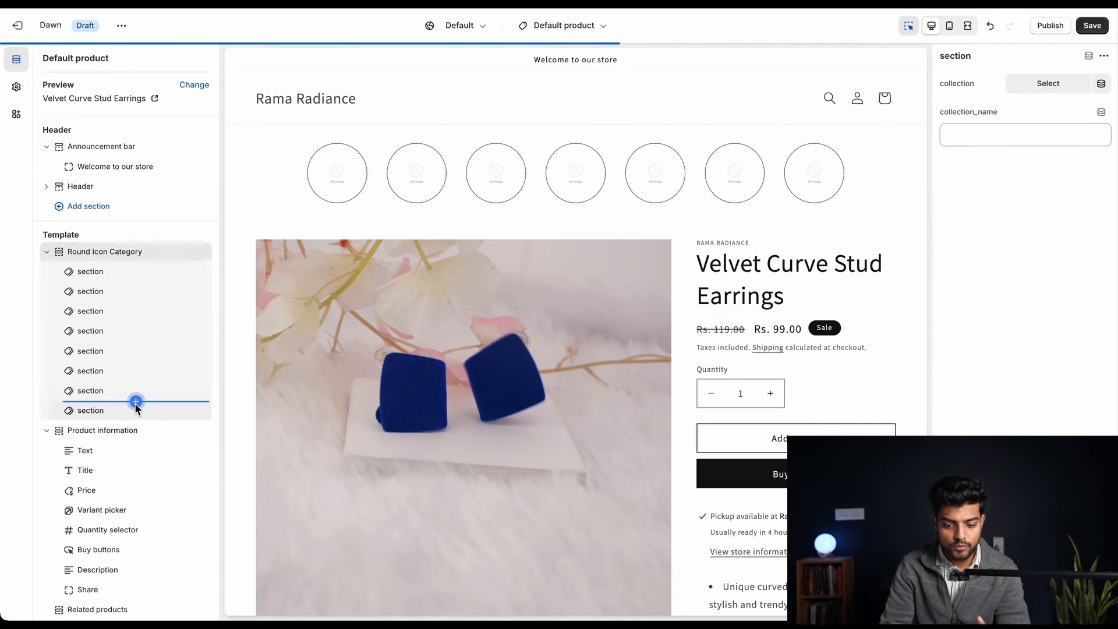
pyautogui.click(135, 421)
# Examine the round slider in the mobile preview of the product page and go back to the home page
pyautogui.click(950, 27)
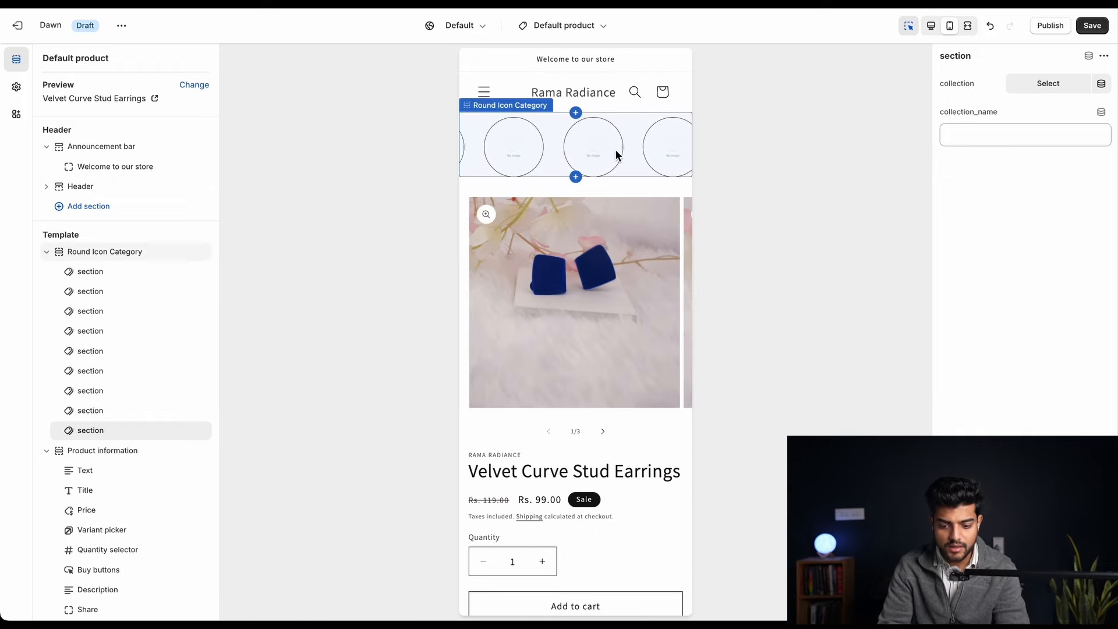
pyautogui.hscroll(-5, 616, 155)
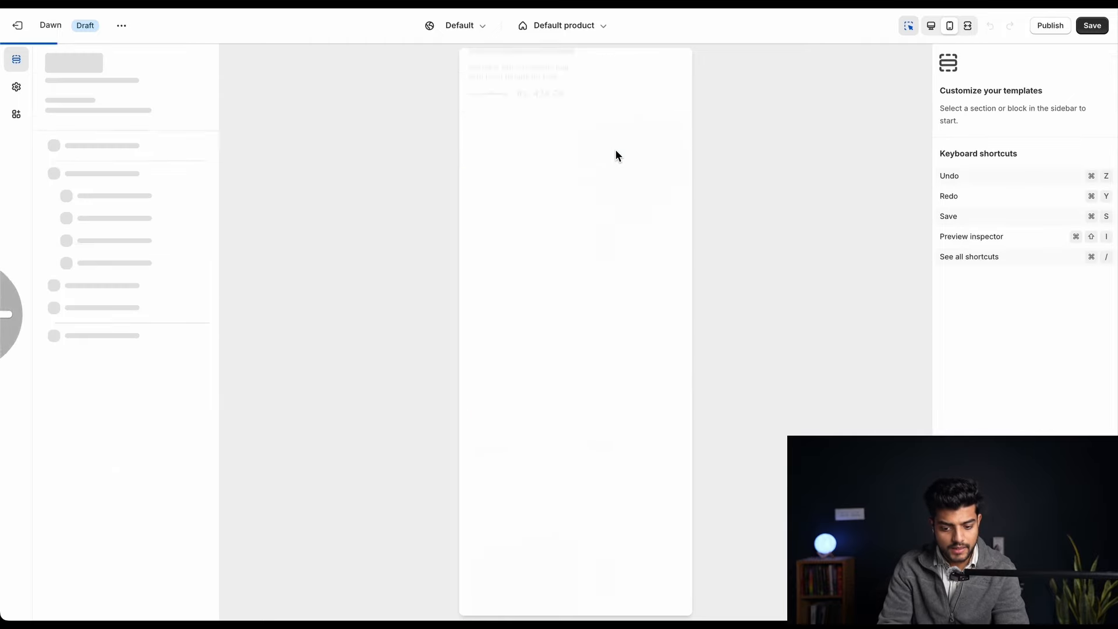
pyautogui.scroll(10, 615, 154)
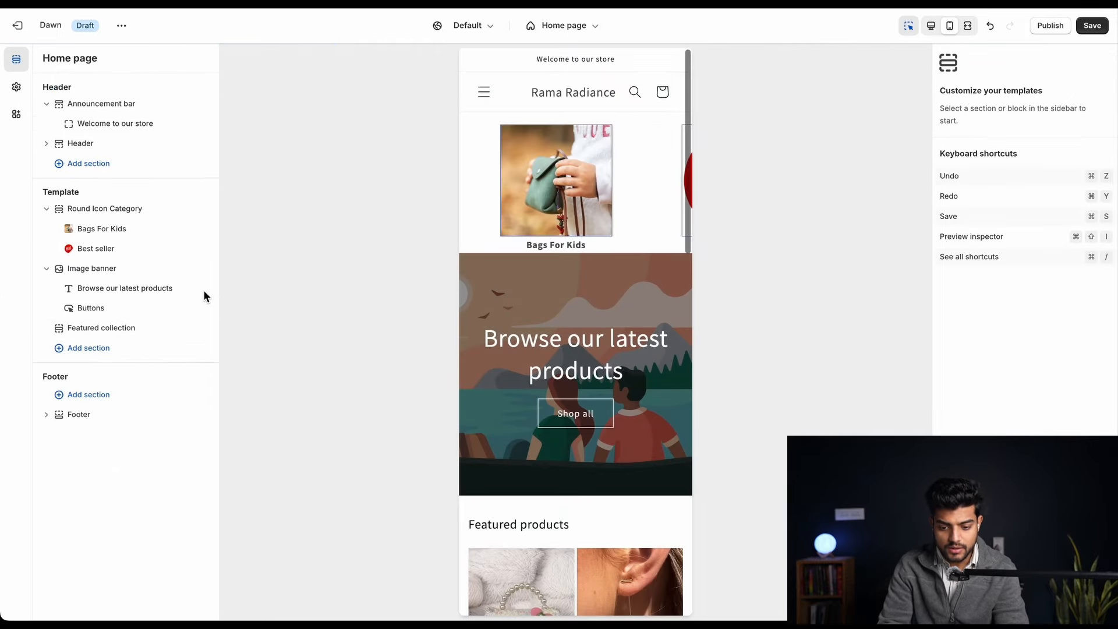